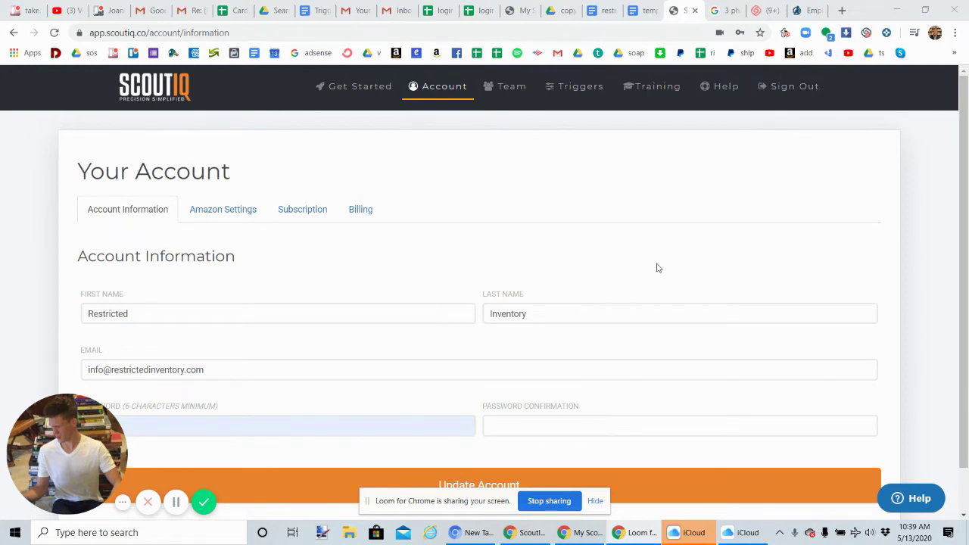
- Look at the settings of the existing restricted trigger set, then return to the trigger set overview
left_click(570, 90)
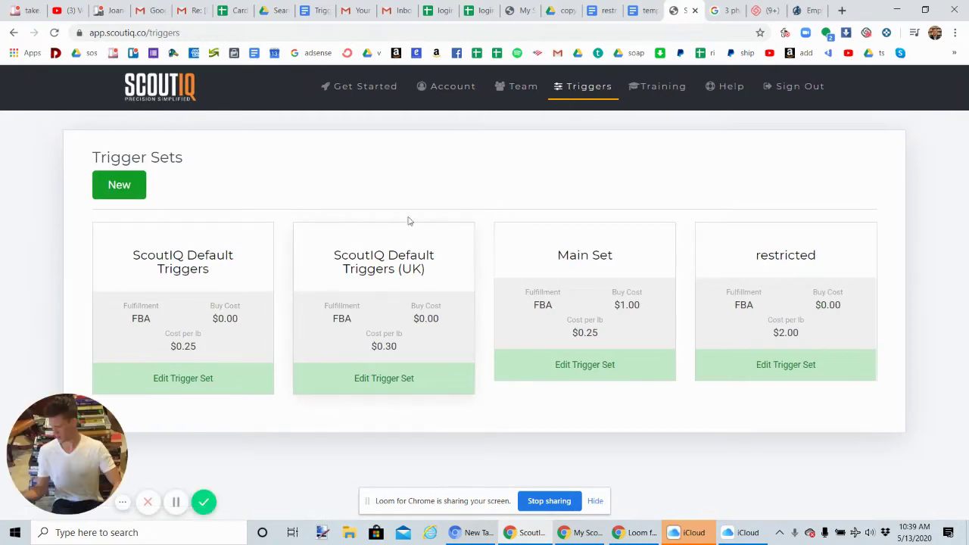
left_click(767, 254)
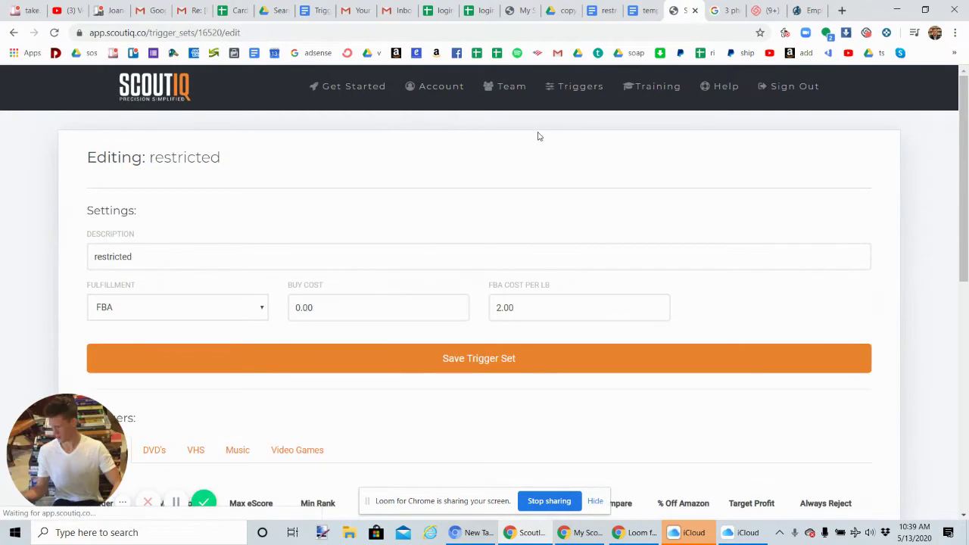
left_click(579, 87)
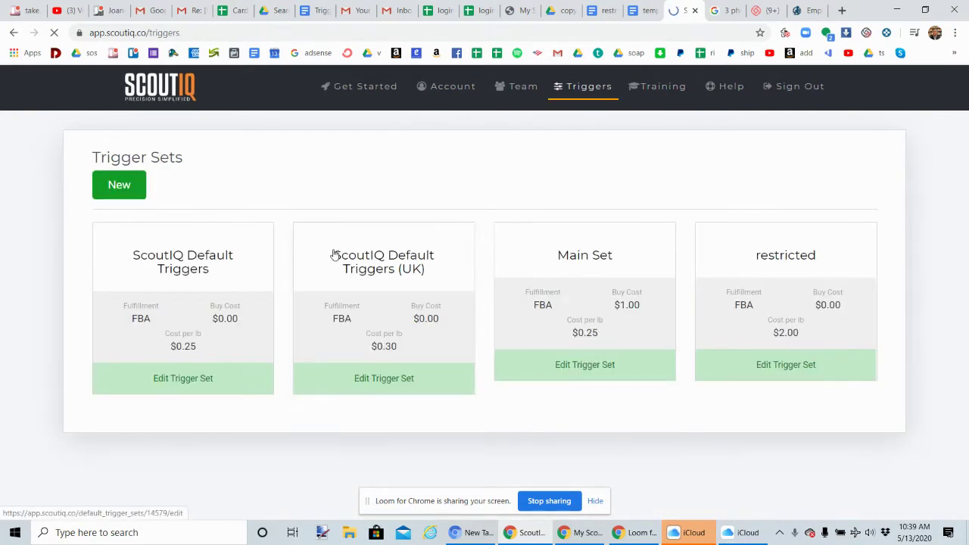
- Start a new trigger set with an FBA cost per lb of 2 and a buy cost of 0
left_click(117, 182)
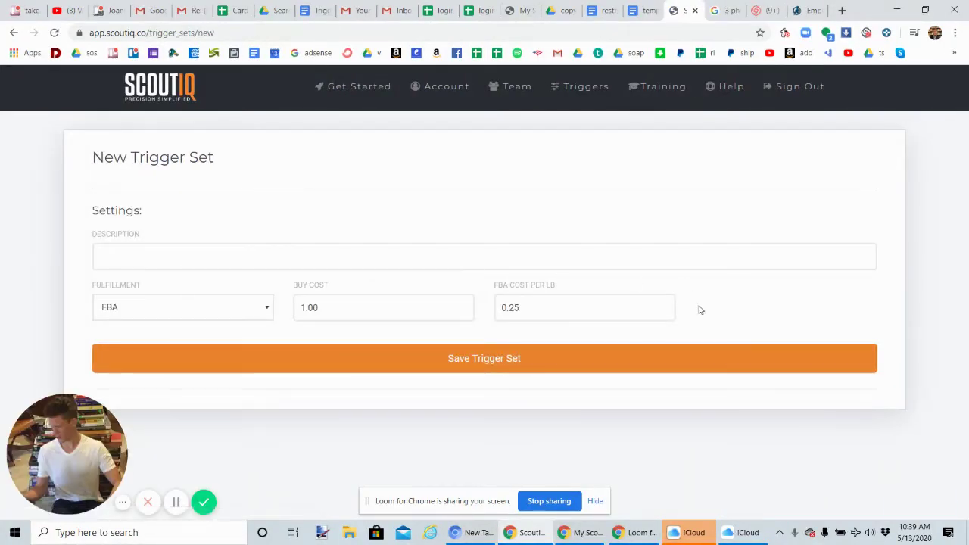
left_click(539, 309)
key("ctrl+a")
type("2")
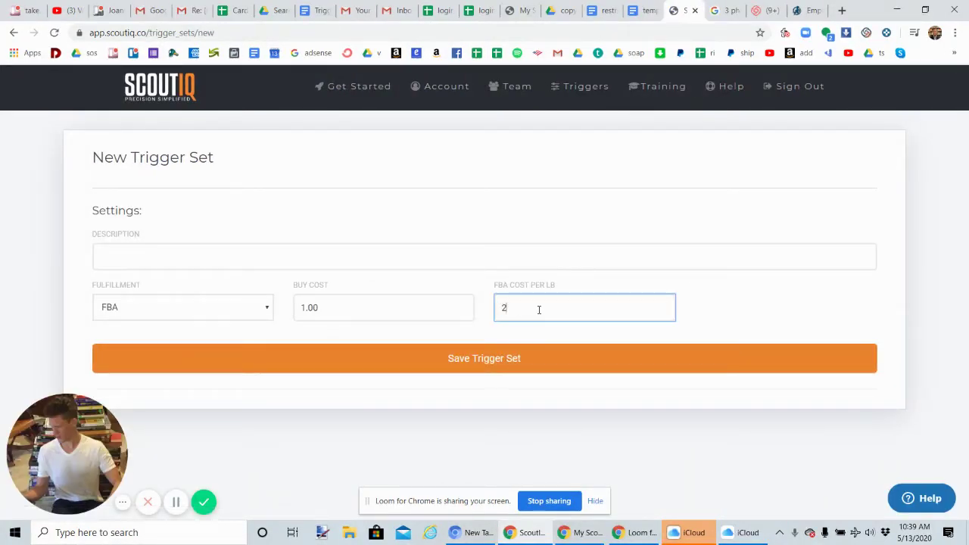
left_click(913, 283)
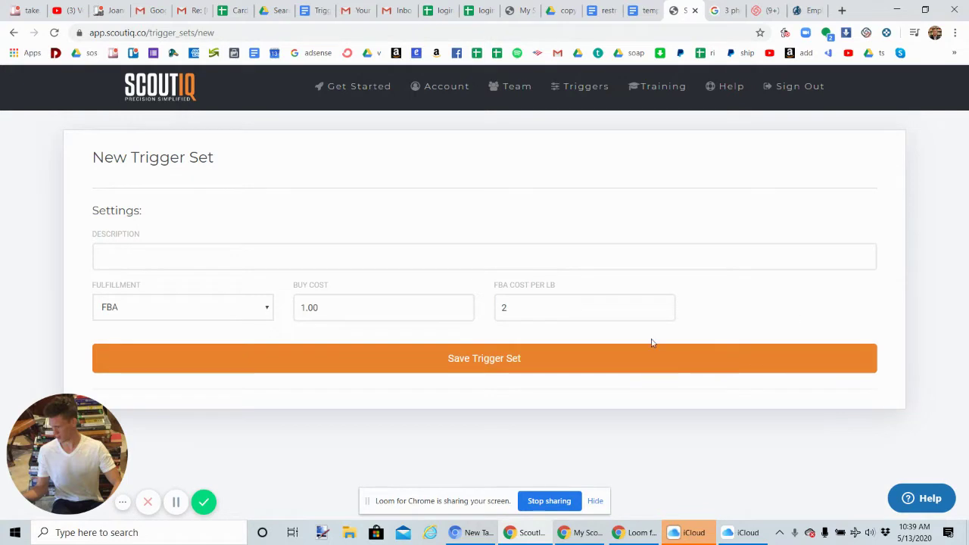
left_click(435, 308)
key("ctrl+a")
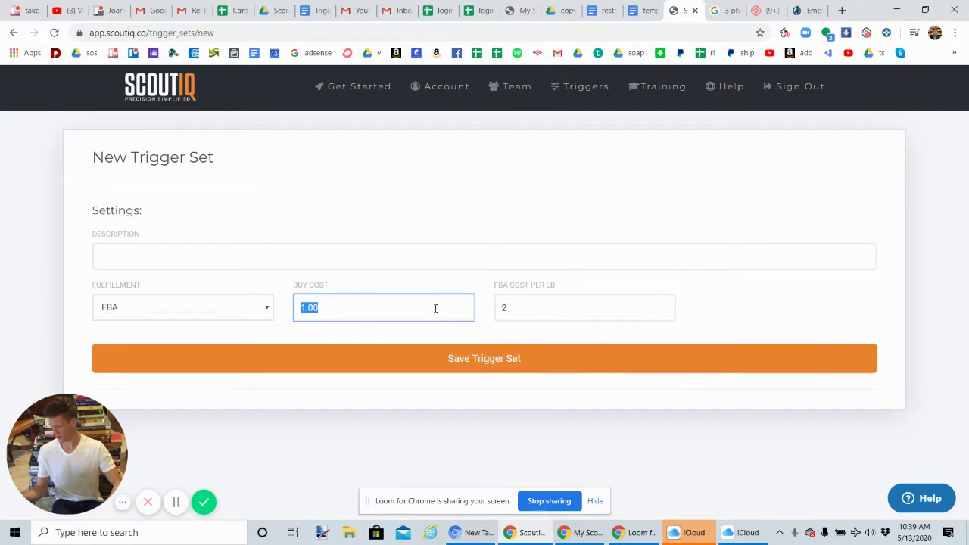
type("0")
left_click(814, 323)
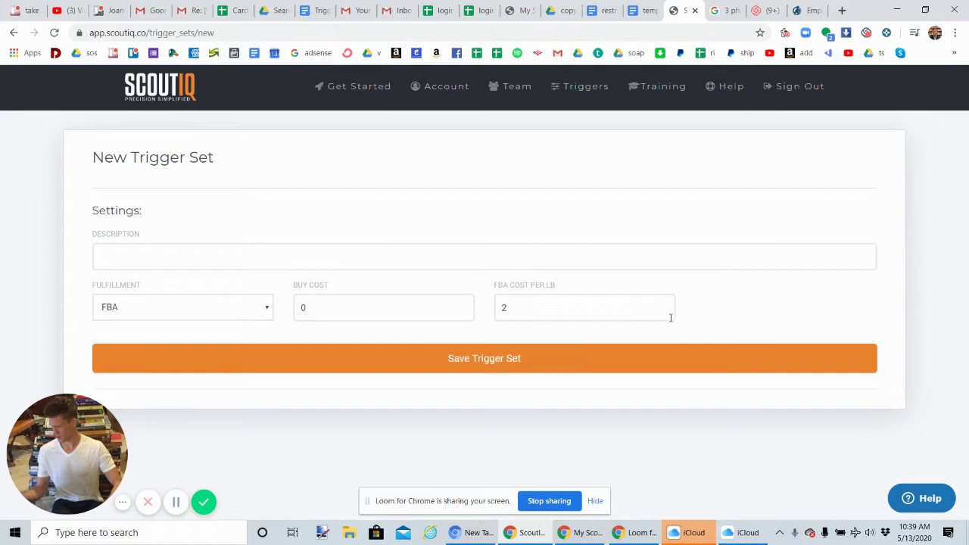
- Enter "restricted" as the new trigger set's description and save the set
left_click(553, 250)
type("res")
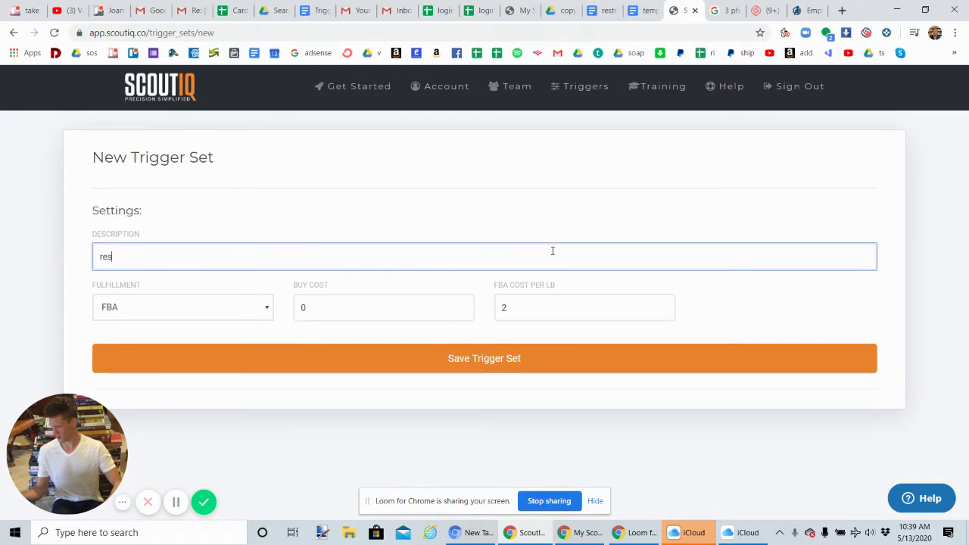
type("tricted")
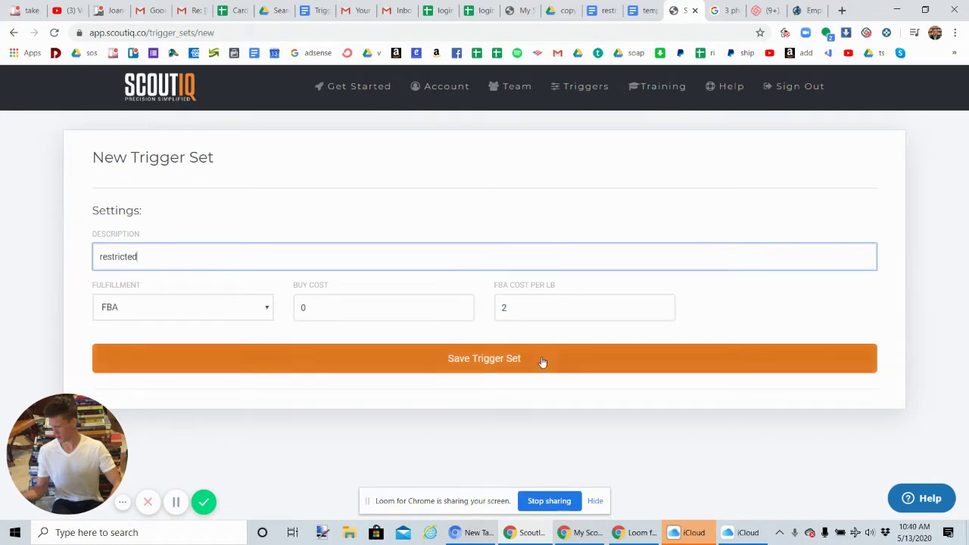
left_click(541, 358)
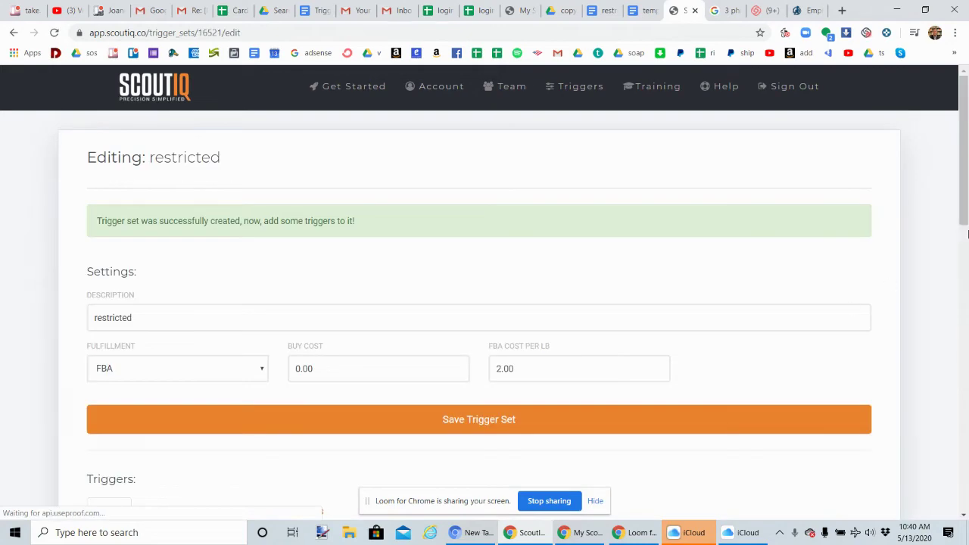
- Restore the new restricted trigger set to the default triggers and confirm the reset
scroll(946, 333, "down", 3)
left_click(486, 464)
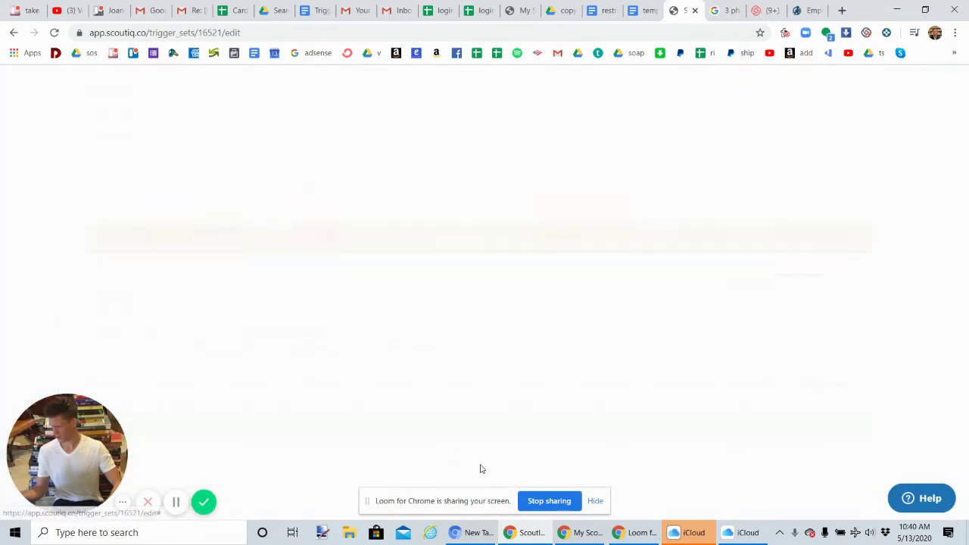
left_click(487, 328)
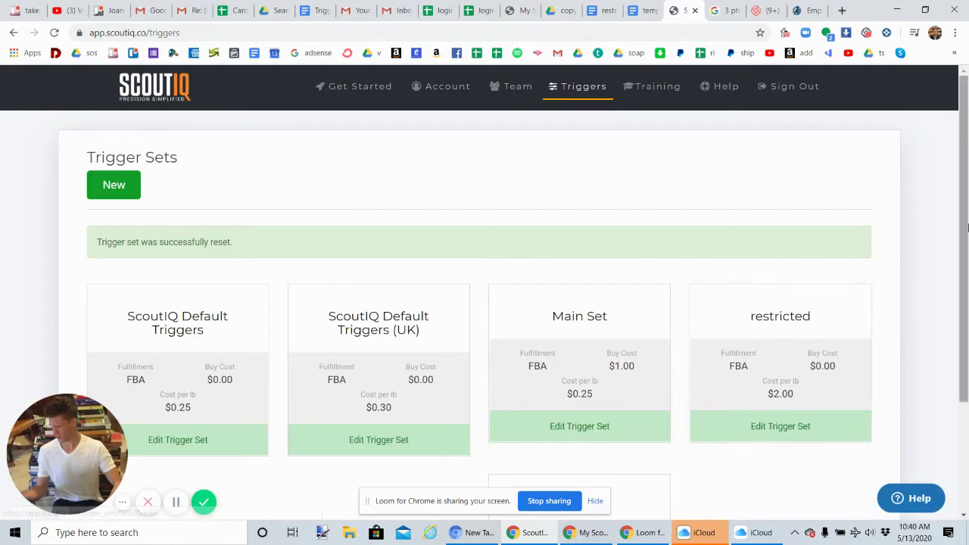
- Reopen the newly created restricted trigger set, the last one in the overview, at its Books triggers
scroll(549, 403, "down", 2)
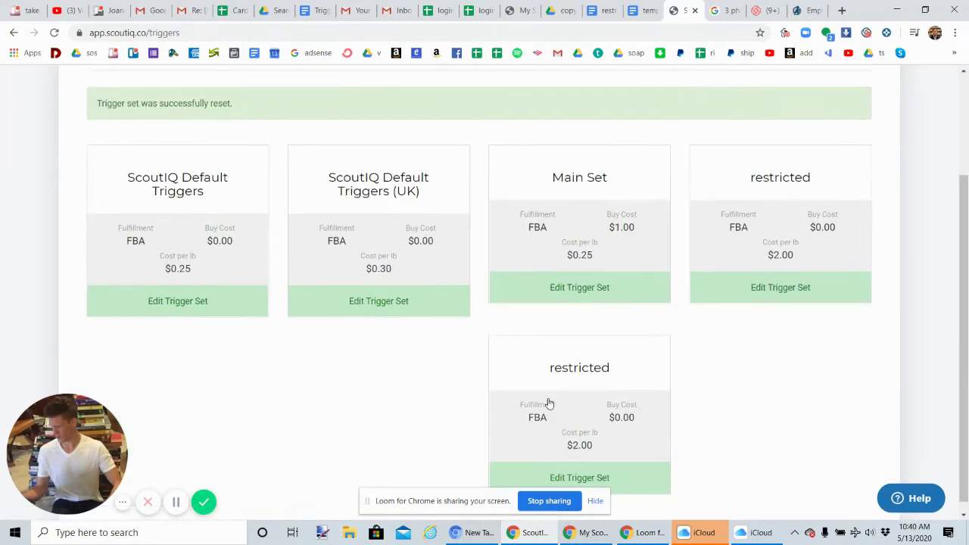
left_click(608, 368)
scroll(733, 374, "down", 5)
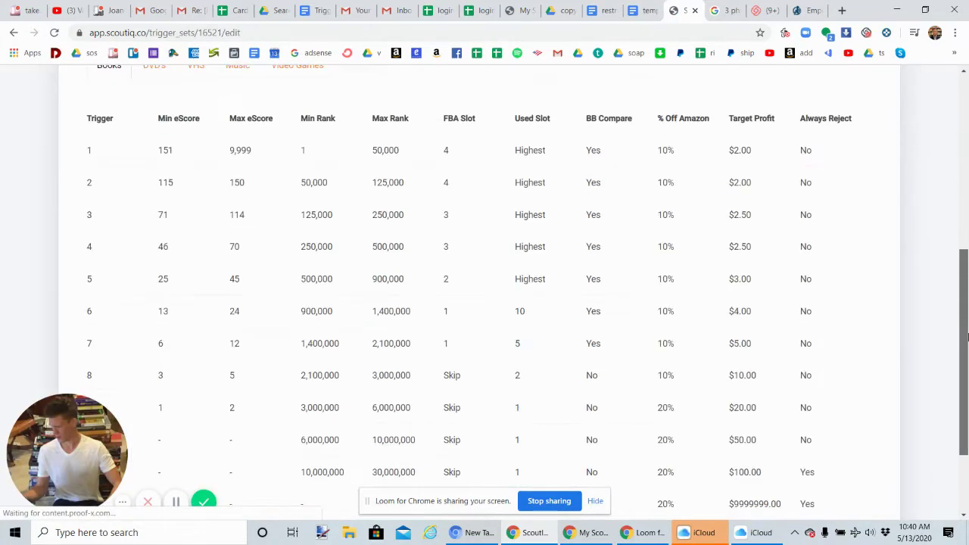
scroll(955, 291, "down", 2)
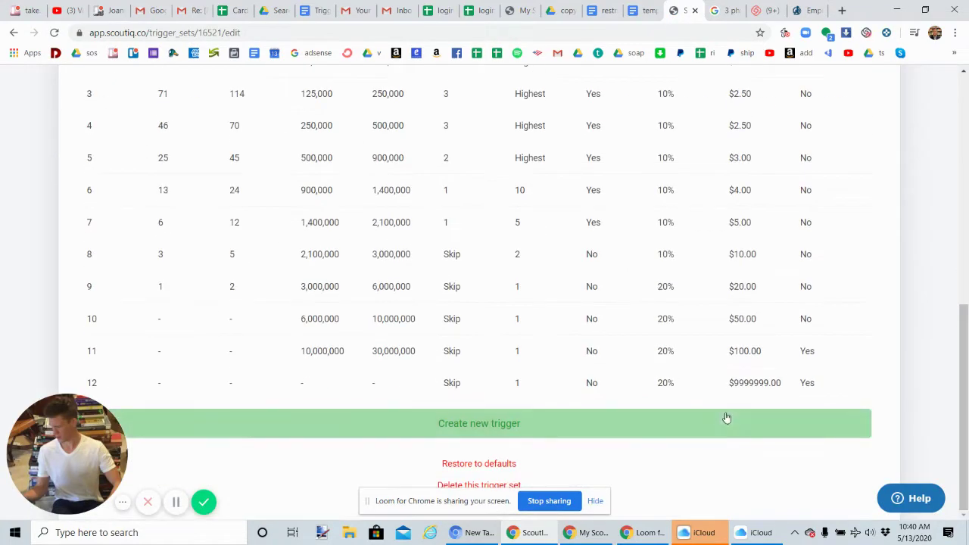
mouse_move(966, 386)
left_mouse_down()
mouse_move(965, 220)
mouse_move(966, 469)
mouse_move(966, 390)
mouse_move(966, 402)
left_mouse_up()
- Set the target profit of Books triggers 1 and 2 to $5
left_click(745, 219)
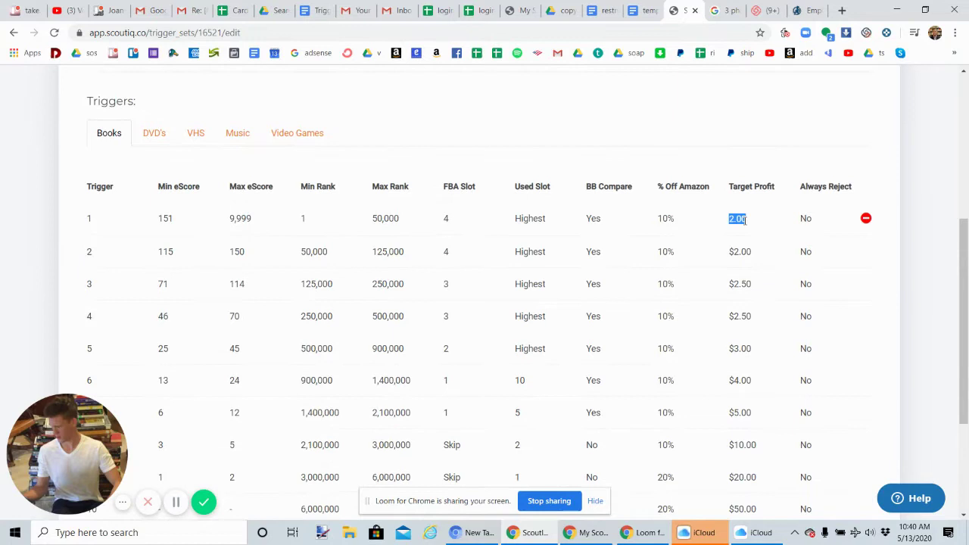
type("5")
key("Tab")
key("Tab")
key("Tab")
key("Tab")
key("Tab")
key("Tab")
key("Tab")
key("Tab")
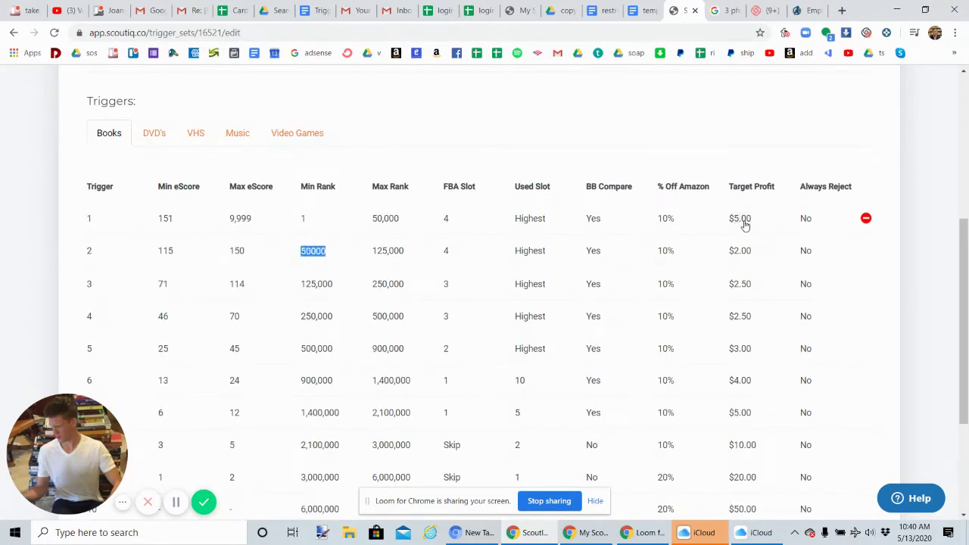
key("Tab")
key("Tab")
type("5")
- Set the target profit of Books trigger 3 to $5
key("Tab")
key("Tab")
key("Tab")
key("Tab")
key("Tab")
key("Tab")
key("Tab")
key("Tab")
key("Tab")
key("Tab")
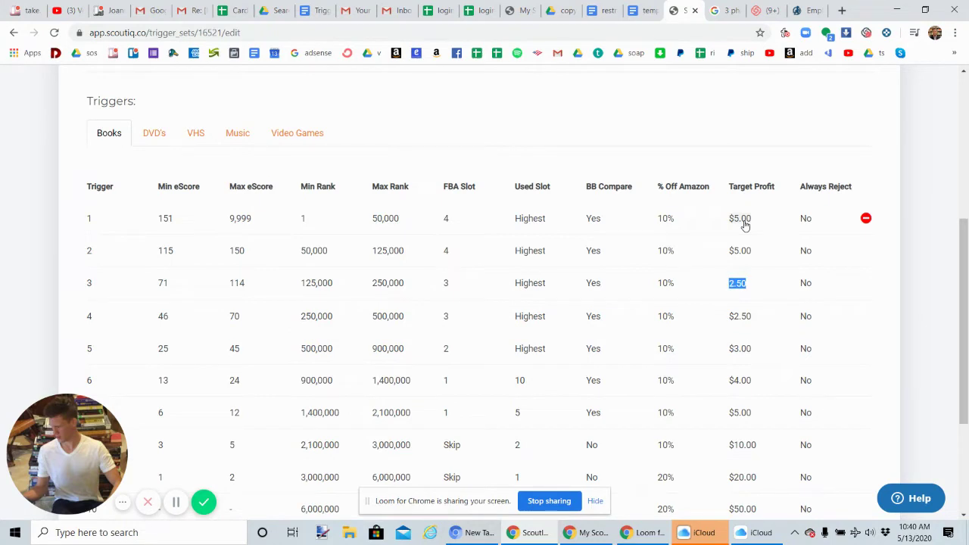
type("5")
- Set the target profit of Books trigger 4 to $5
key("Tab")
key("Tab")
key("Tab")
key("Tab")
key("Tab")
key("Tab")
key("Tab")
key("Tab")
key("Tab")
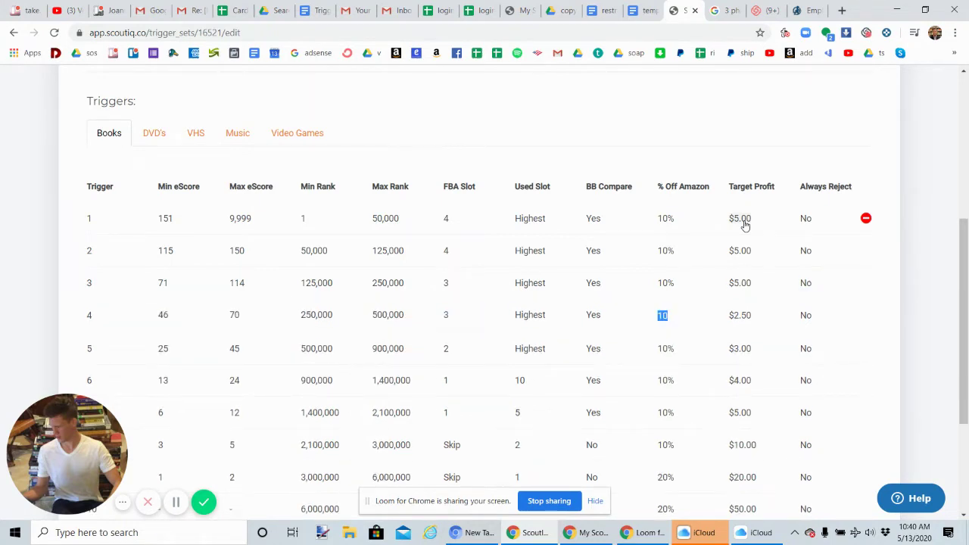
key("Tab")
type("5")
- Set the target profit of Books trigger 5 to $5
key("Tab")
key("Tab")
key("Tab")
key("Tab")
key("Tab")
key("Tab")
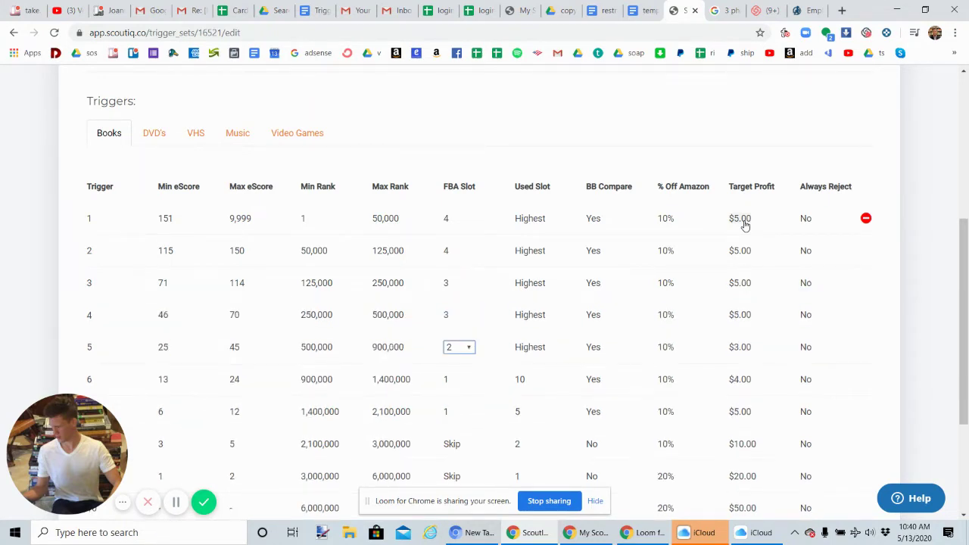
key("Tab")
key("Tab")
key("Tab")
key("Tab")
type("5")
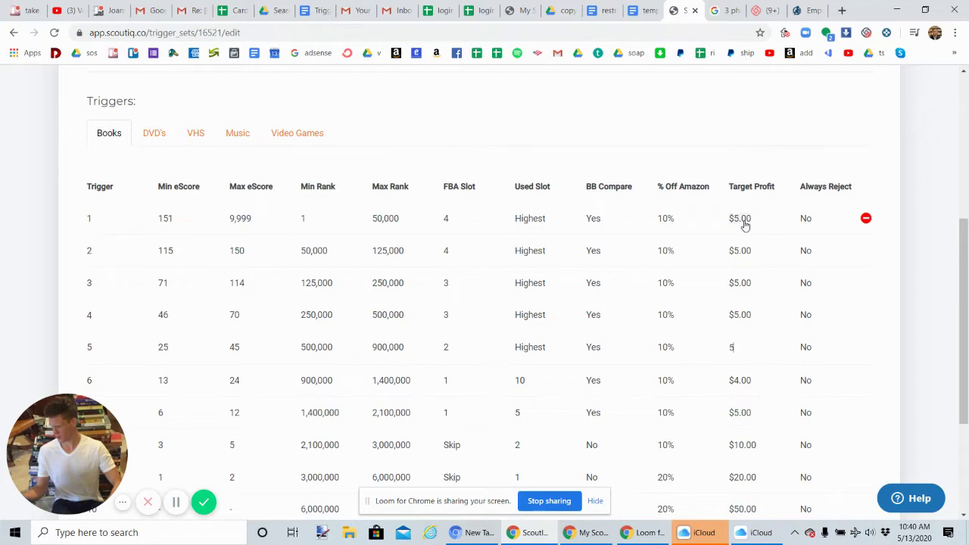
- Set the target profit of Books trigger 6 to $5
scroll(967, 250, "down", 3)
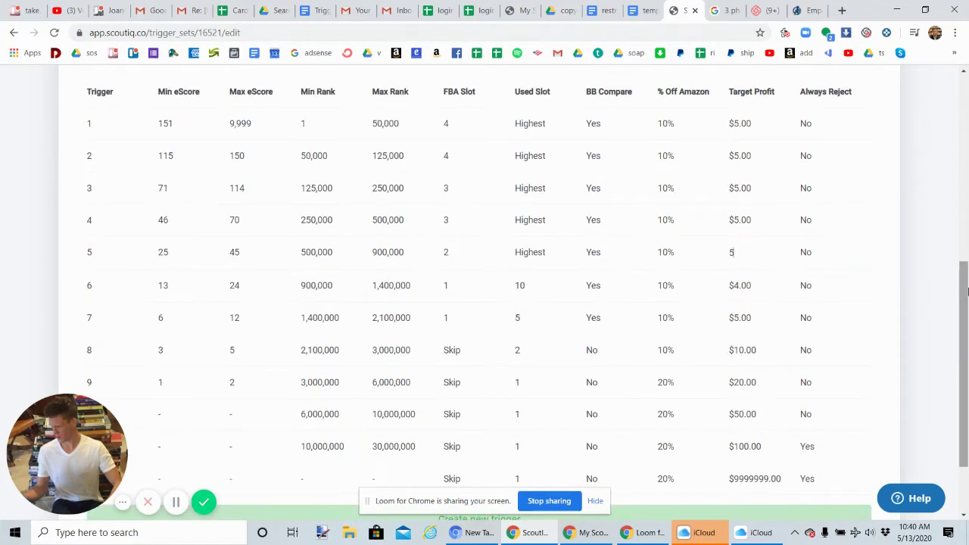
scroll(935, 255, "up", 1)
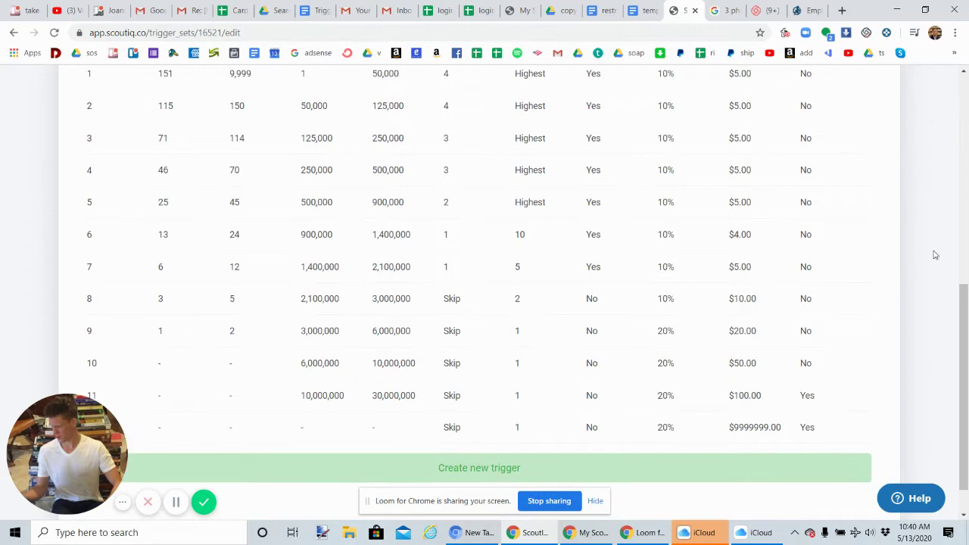
left_click(745, 270)
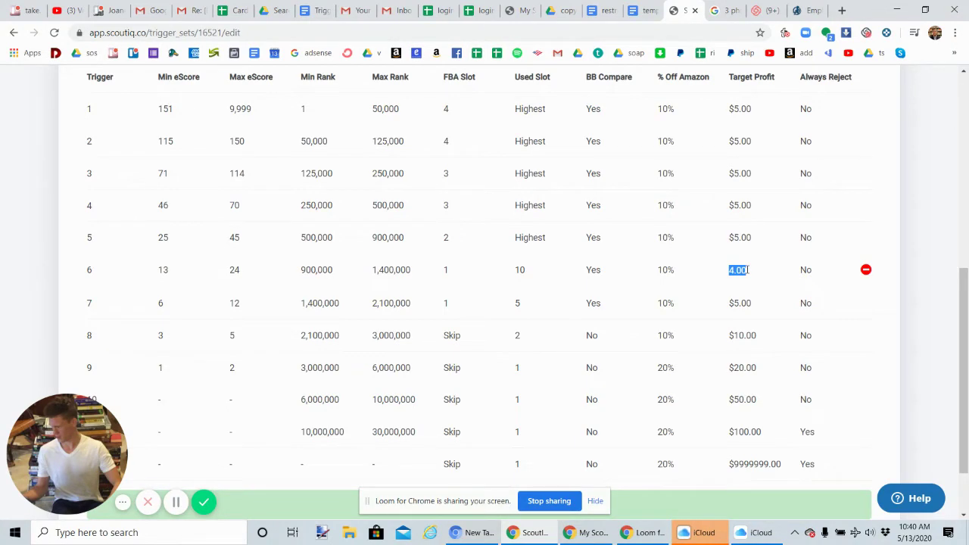
type("5")
left_click(943, 364)
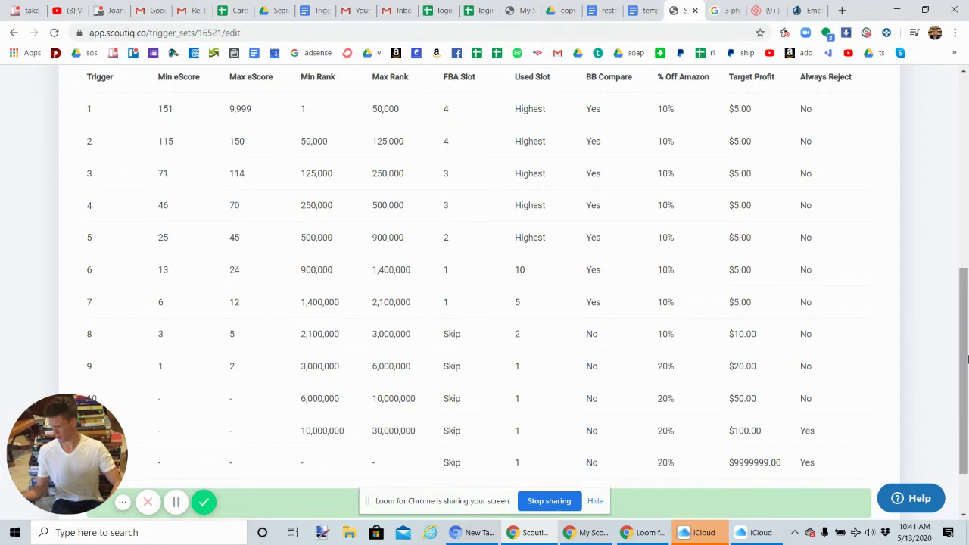
- Set Always Reject to Yes for Books trigger 10, covering ranks 6,000,000 to 10,000,000
scroll(833, 394, "down", 1)
scroll(719, 439, "up", 1)
scroll(690, 465, "down", 1)
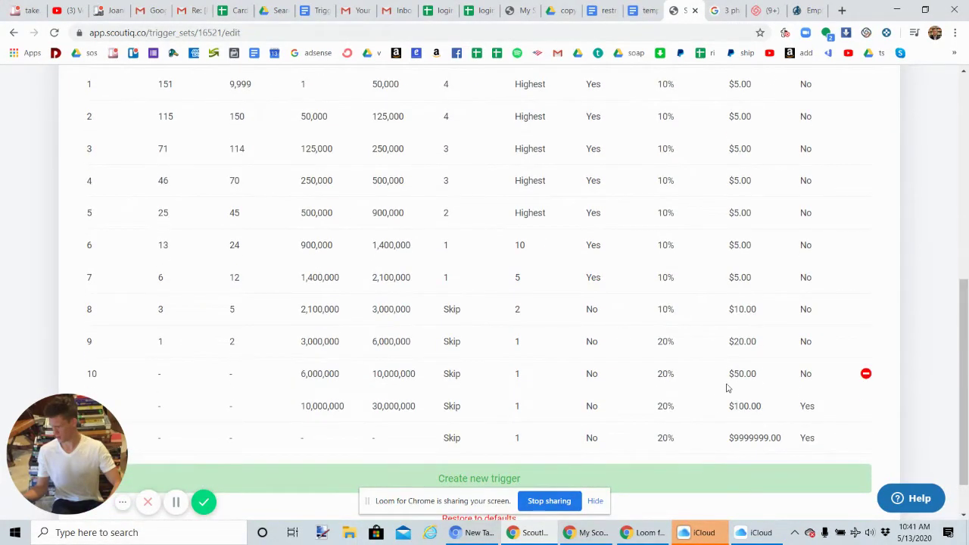
left_click(807, 376)
left_click(819, 379)
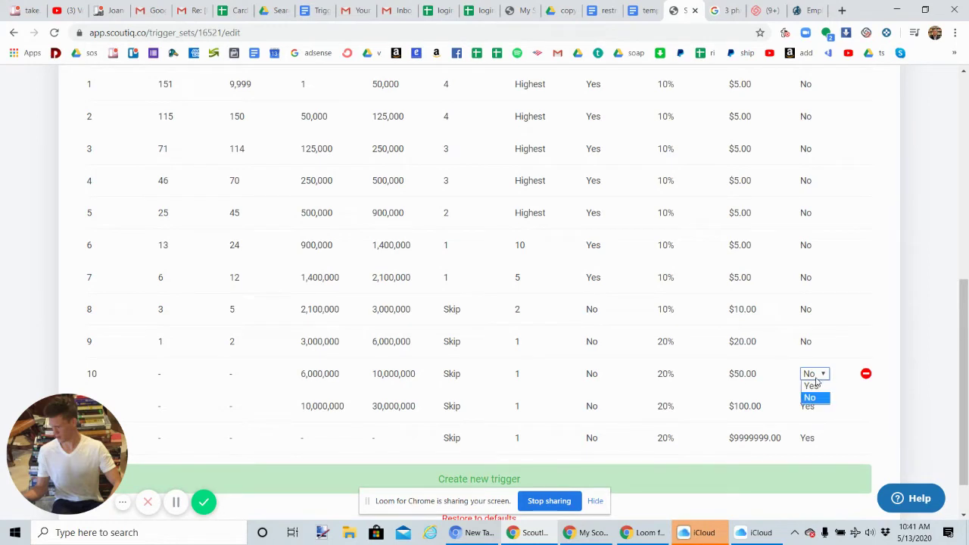
left_click(813, 397)
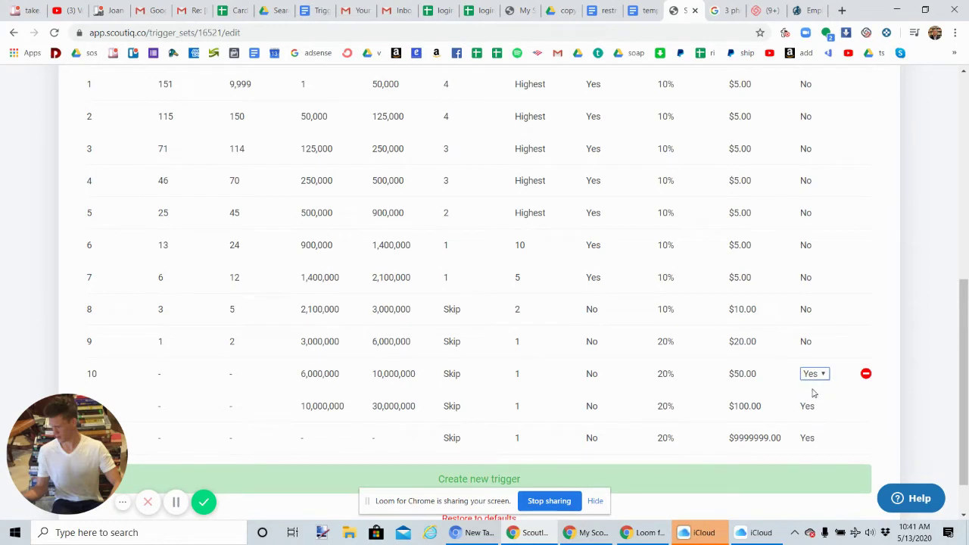
- Set the target profit of Books trigger 9 to $30 and that of trigger 8 to $15
left_click(807, 341)
left_click(741, 343)
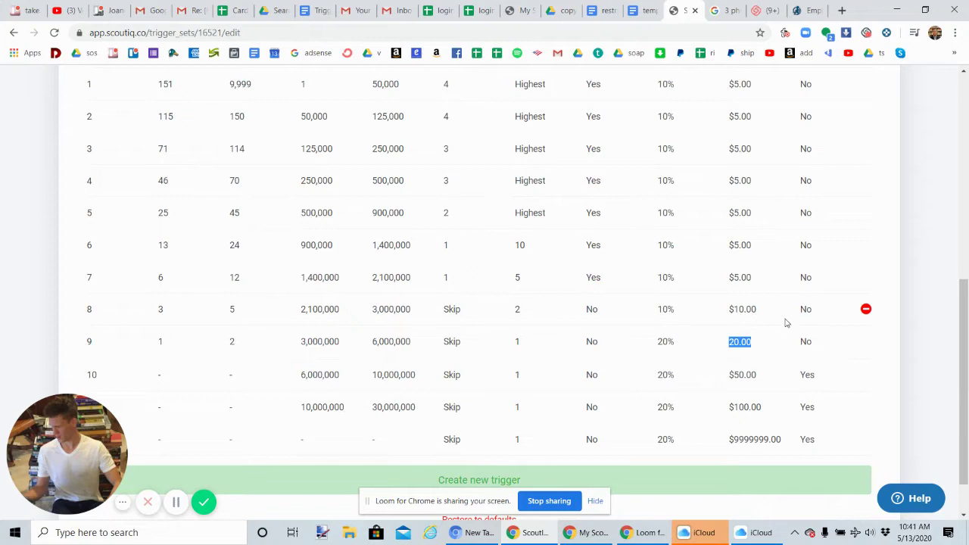
type("30")
left_click(915, 340)
left_click(743, 309)
type("1")
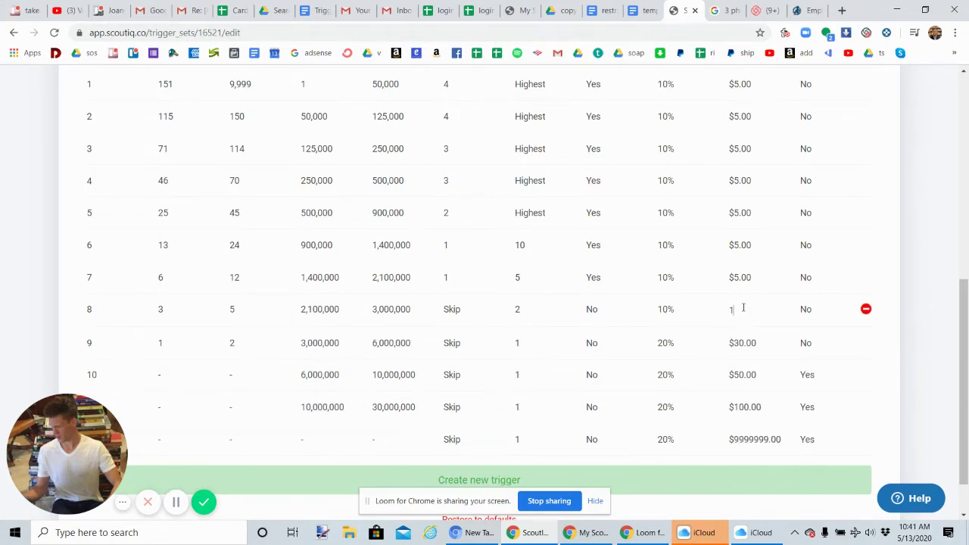
type("5")
left_click(943, 352)
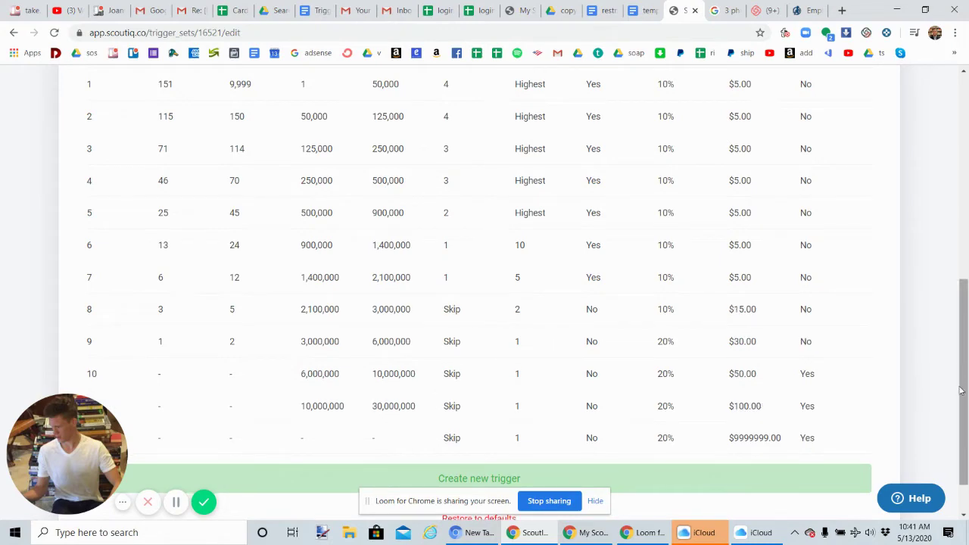
- Set the target profit of Books trigger 7 to $10
left_click_drag(968, 380, 958, 346)
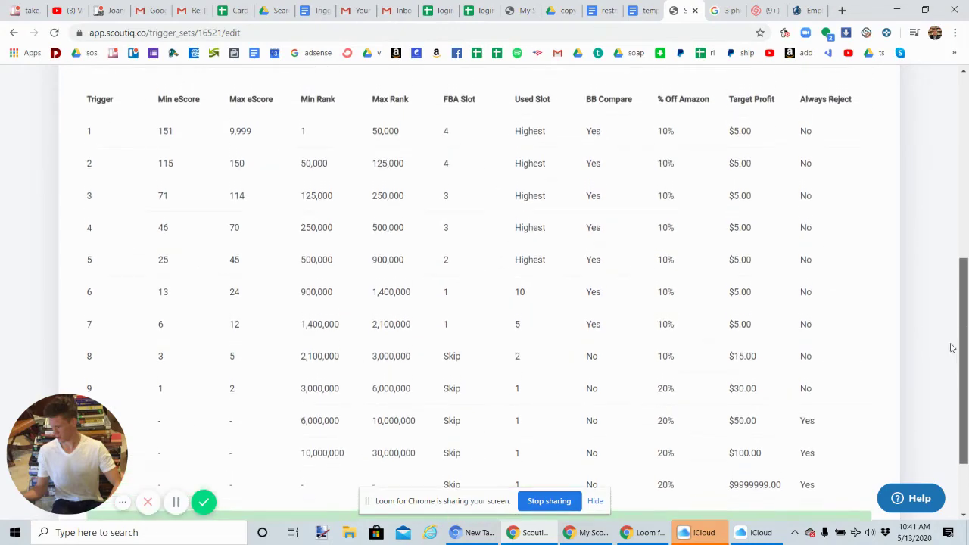
left_click(731, 344)
type("10")
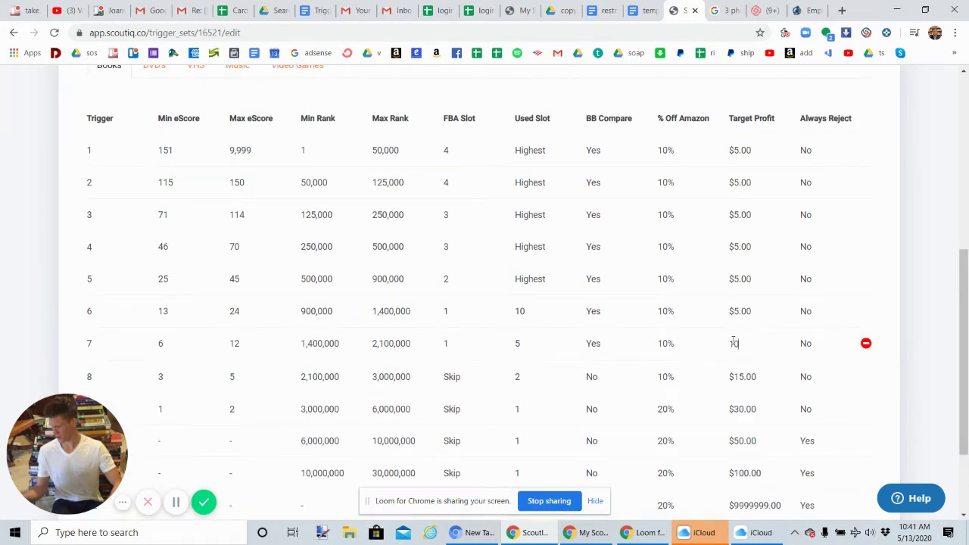
left_click(908, 330)
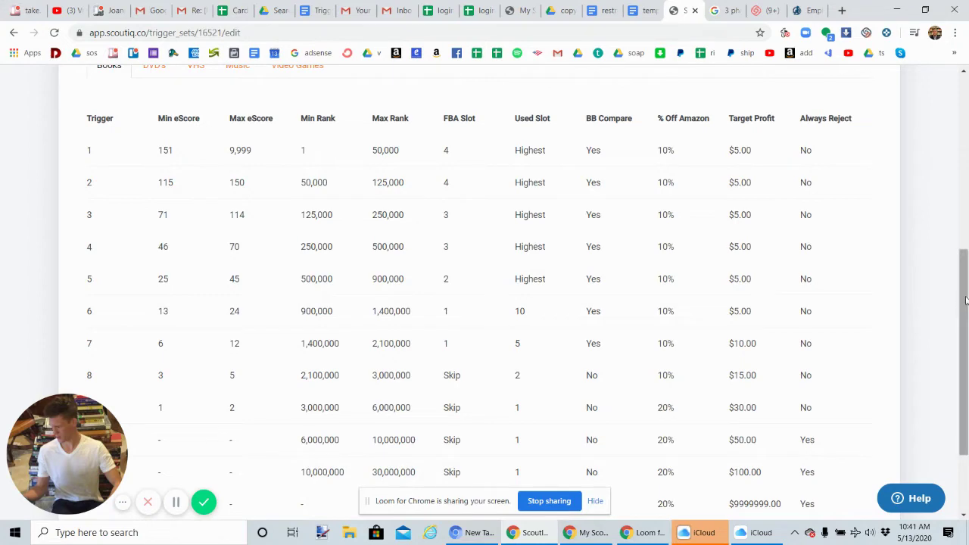
- Add a DVD's trigger covering ranks 1 to 125,000
left_click_drag(967, 286, 966, 216)
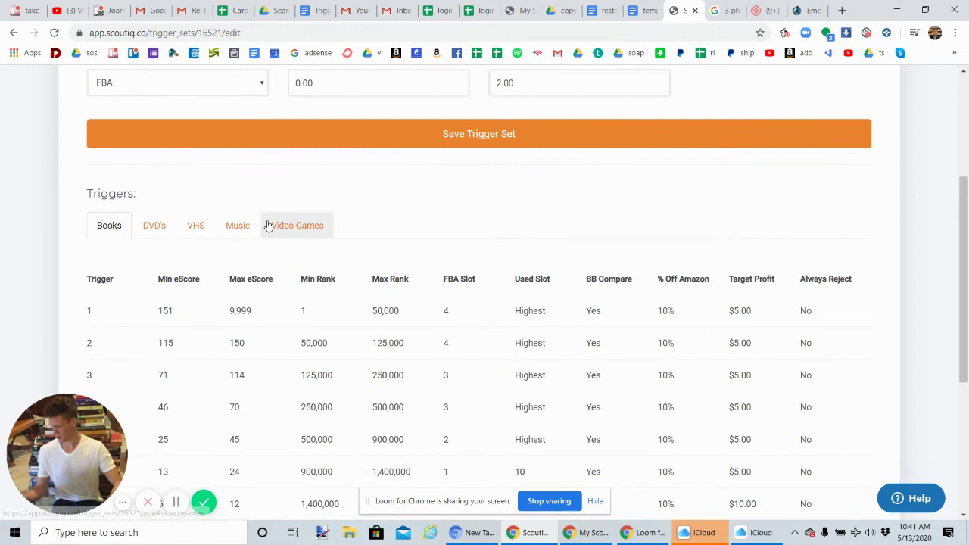
left_click(149, 227)
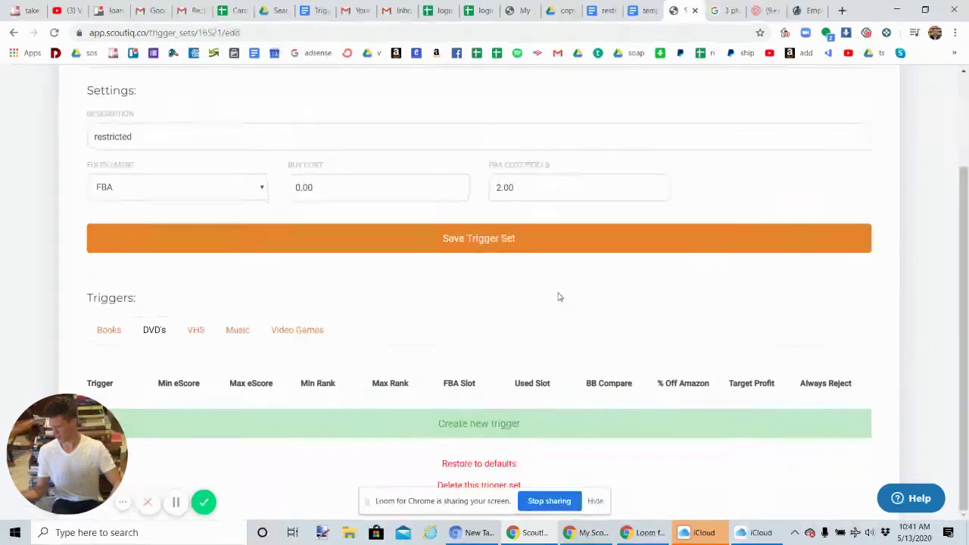
left_click(242, 334)
left_click(153, 331)
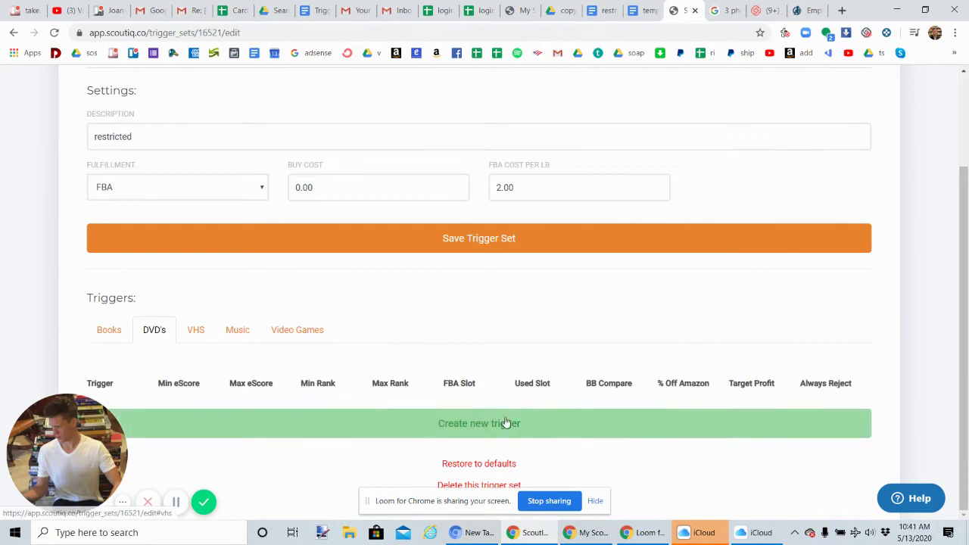
left_click(467, 420)
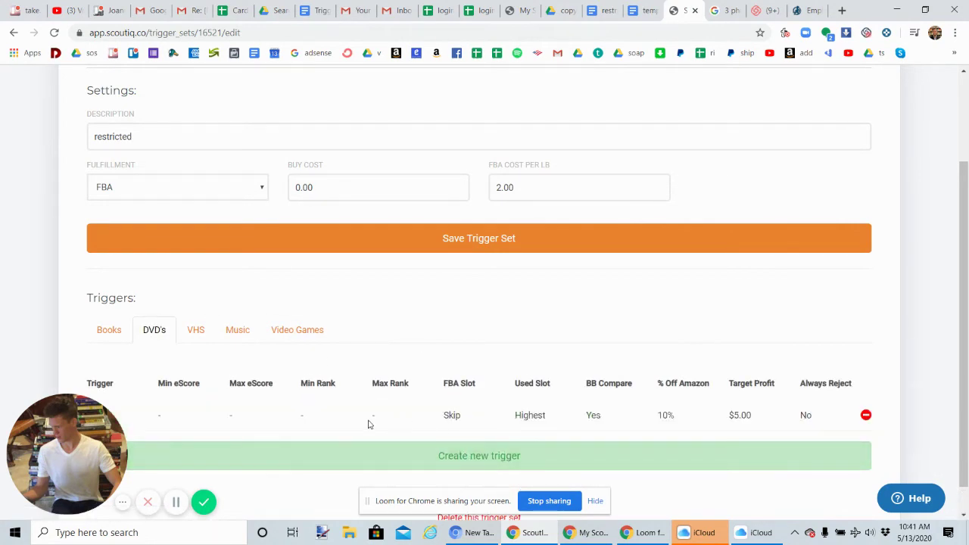
left_click(301, 413)
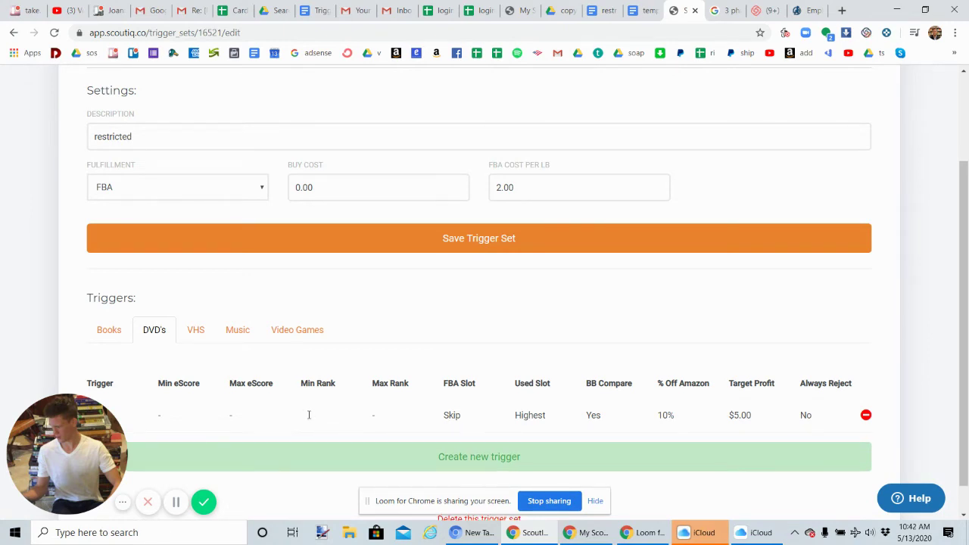
key("Tab")
- Add a Music trigger with a minimum rank of 1 and a maximum rank of 125,000
left_click(241, 333)
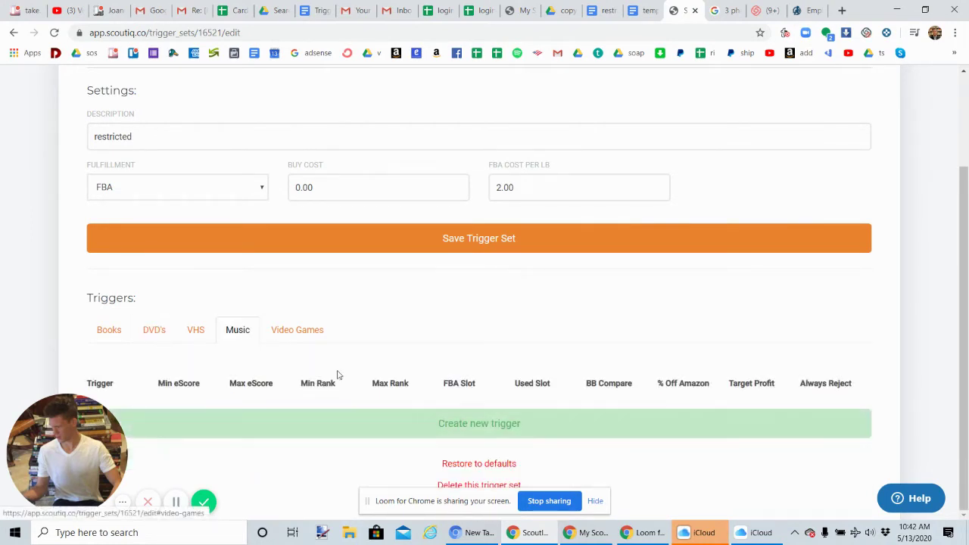
left_click(334, 427)
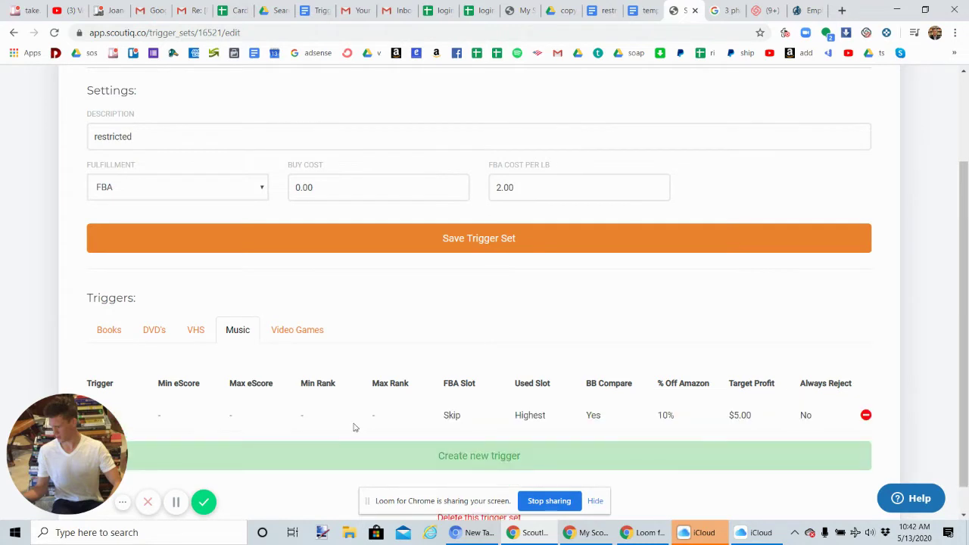
left_click(304, 415)
key("Tab")
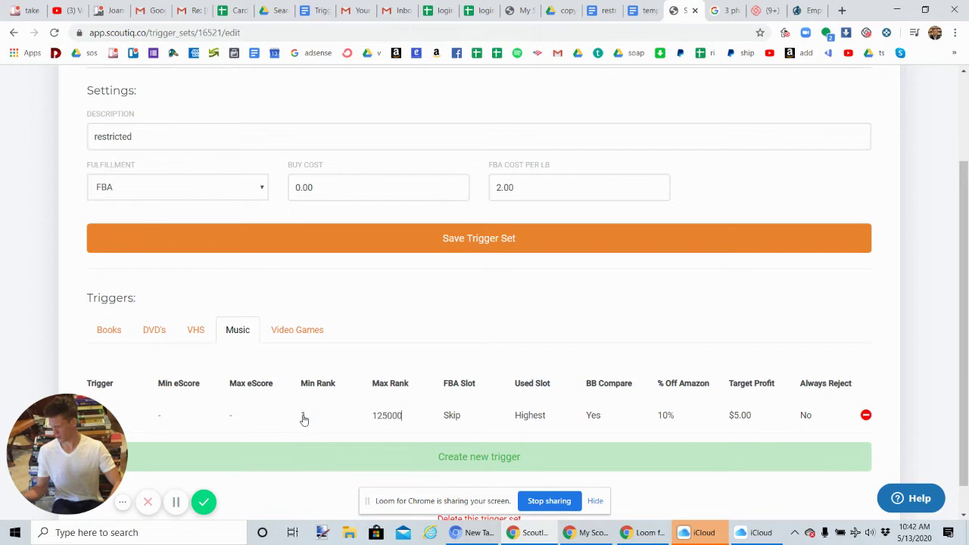
- Add a Video Games trigger with a minimum rank of 1 and a maximum rank of 125,000
left_click(298, 339)
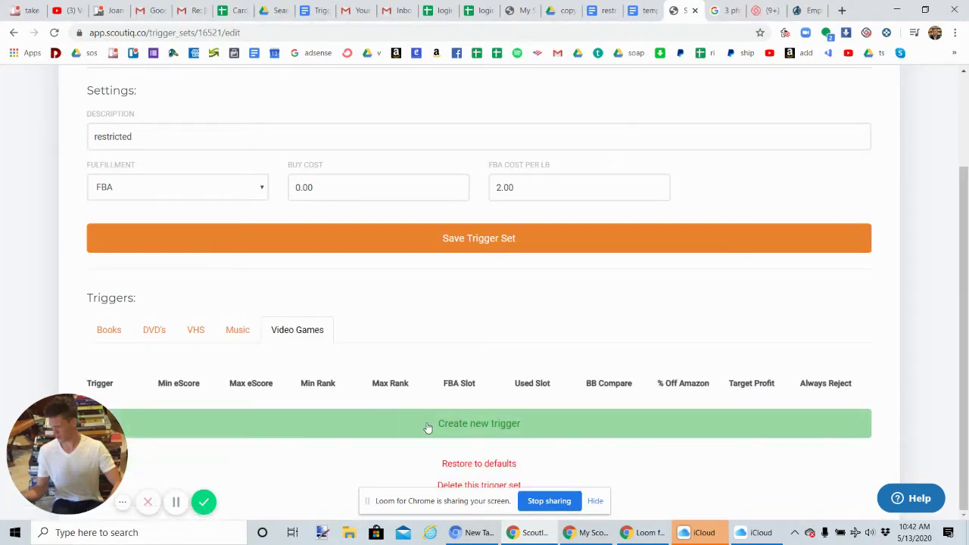
left_click(355, 425)
left_click(304, 415)
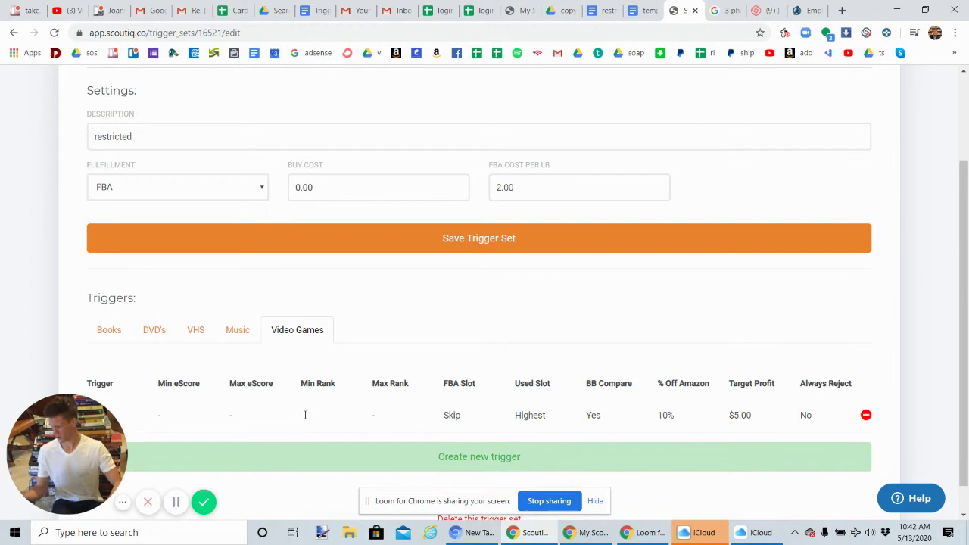
key("Tab")
type("125,000")
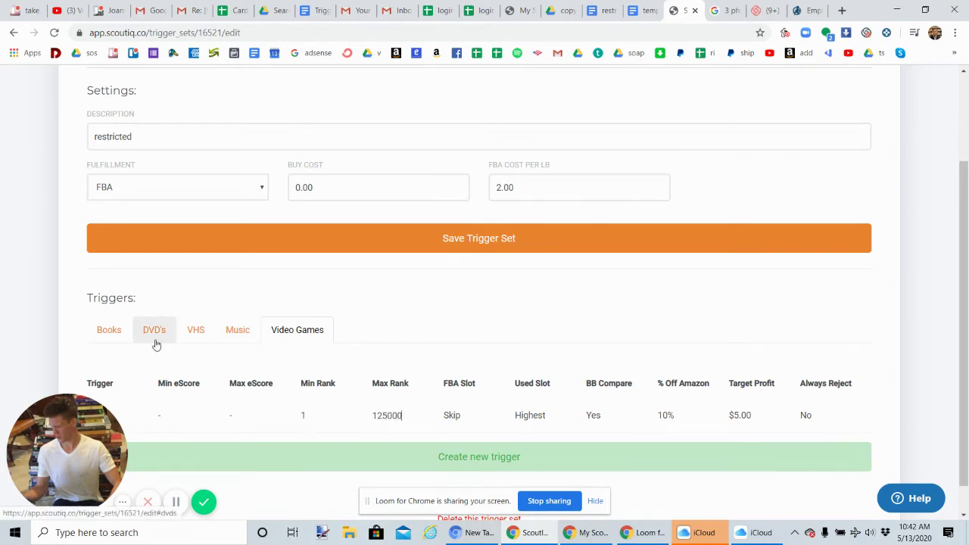
- Add a second DVD's trigger covering ranks 125,000 to 150,000
left_click(154, 337)
left_click(439, 457)
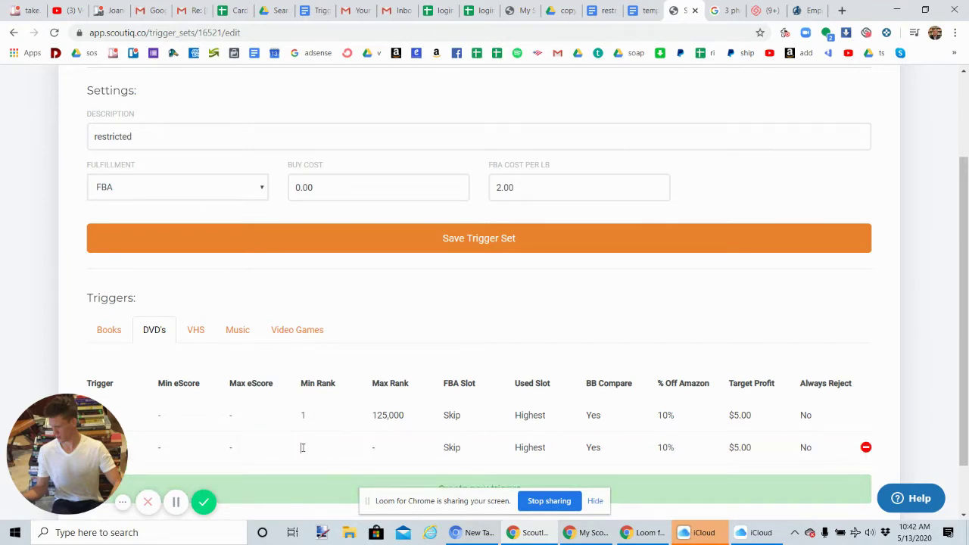
left_click(303, 447)
type("125000")
left_click(376, 452)
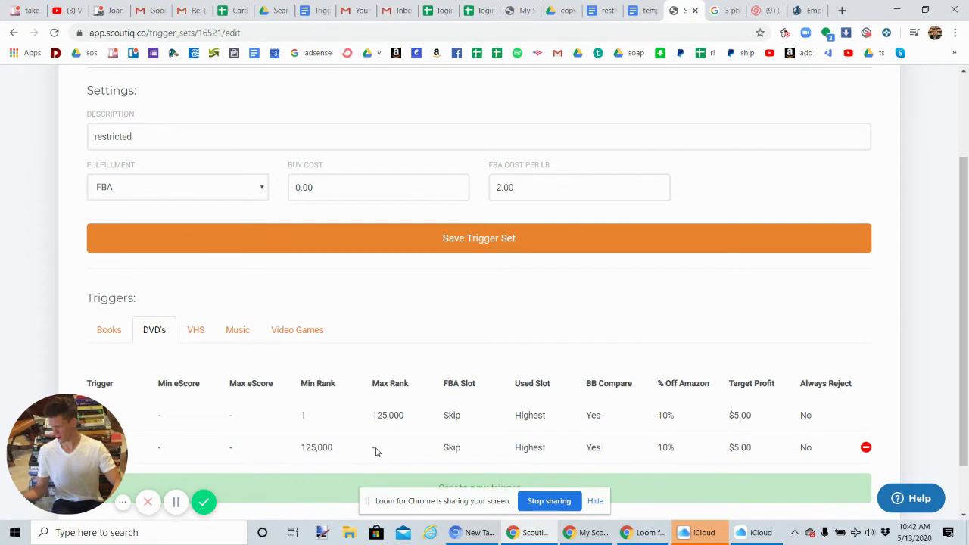
left_click(374, 448)
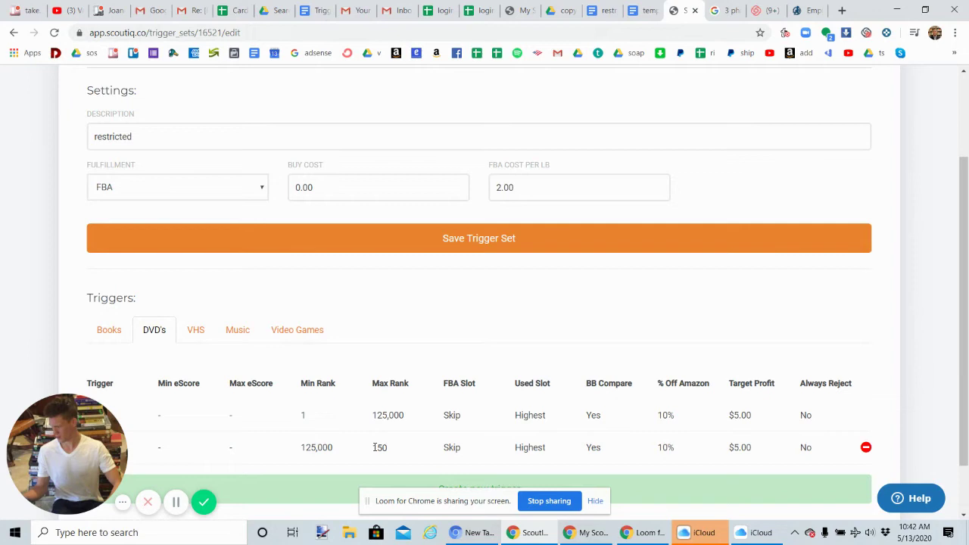
type("150000")
- Add a third DVD's trigger covering ranks 150,000 to 175,000
scroll(967, 281, "down", 1)
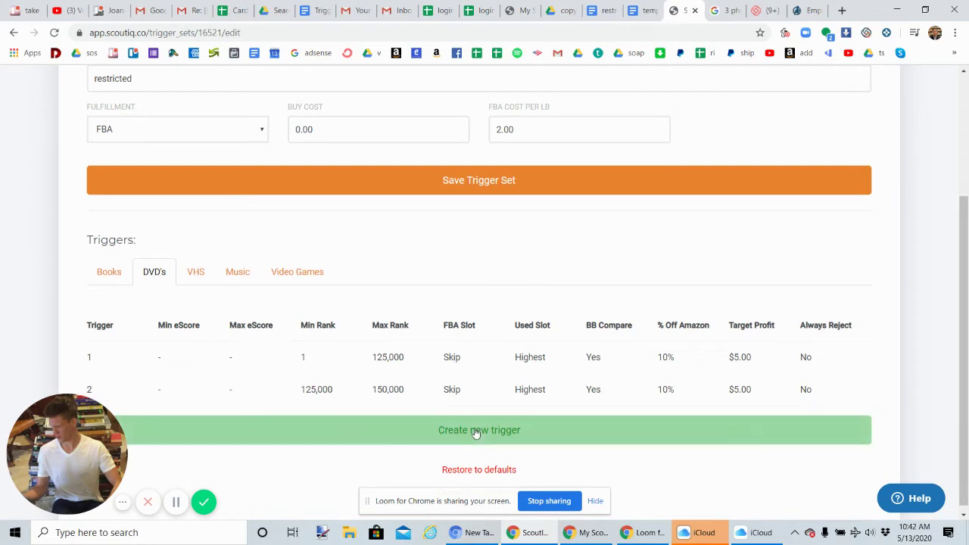
left_click(337, 420)
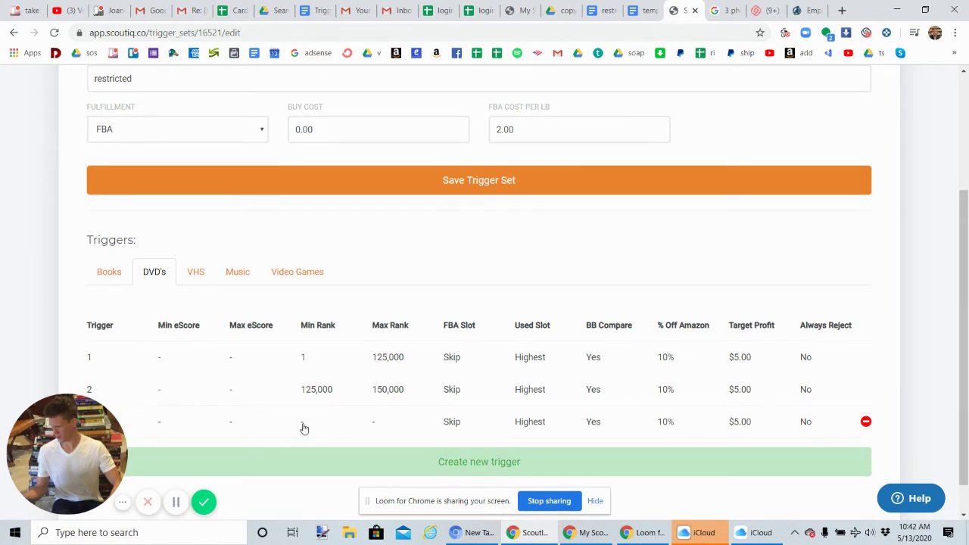
left_click(303, 422)
type("1500")
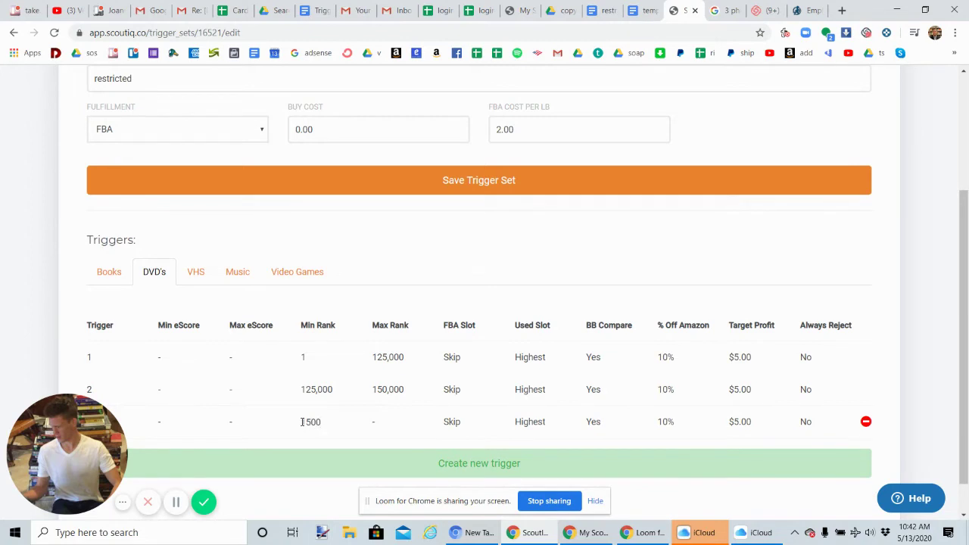
type("-")
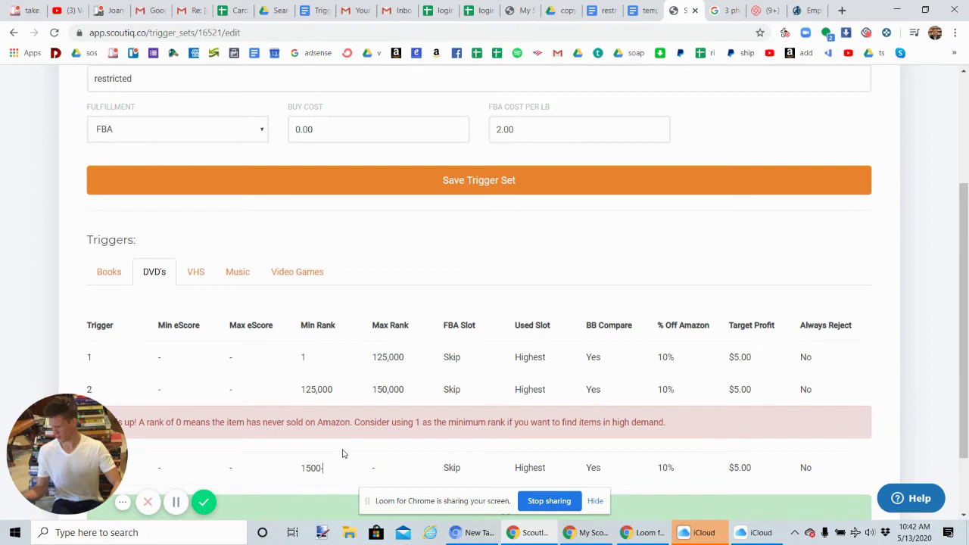
left_click(343, 454)
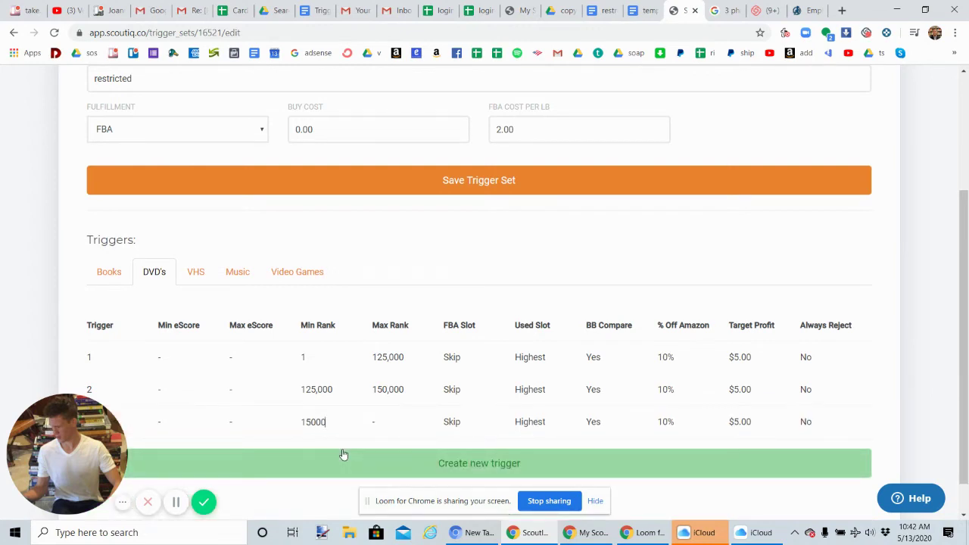
type("0")
left_click(372, 422)
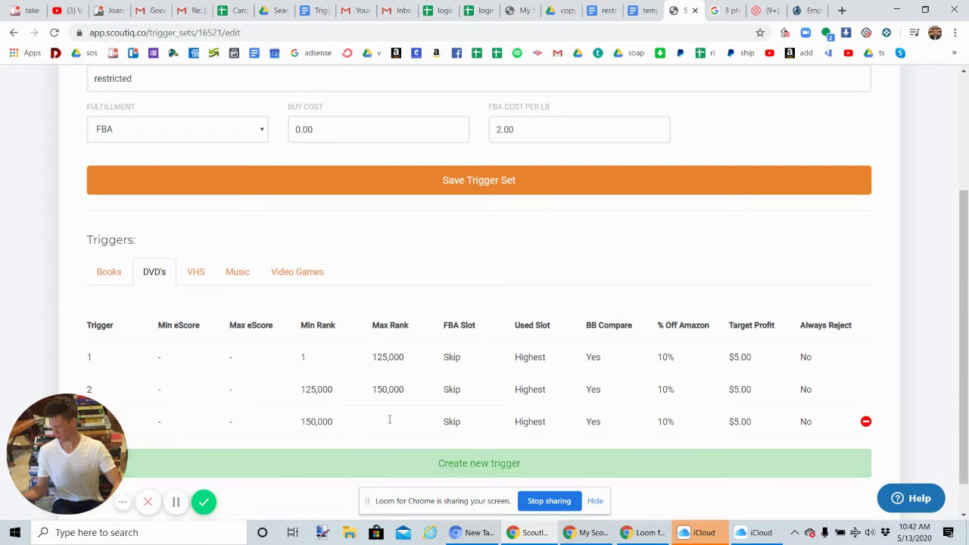
type("175,000")
- Add a fourth DVD's trigger covering ranks 175,000 to 200,000
left_click(426, 464)
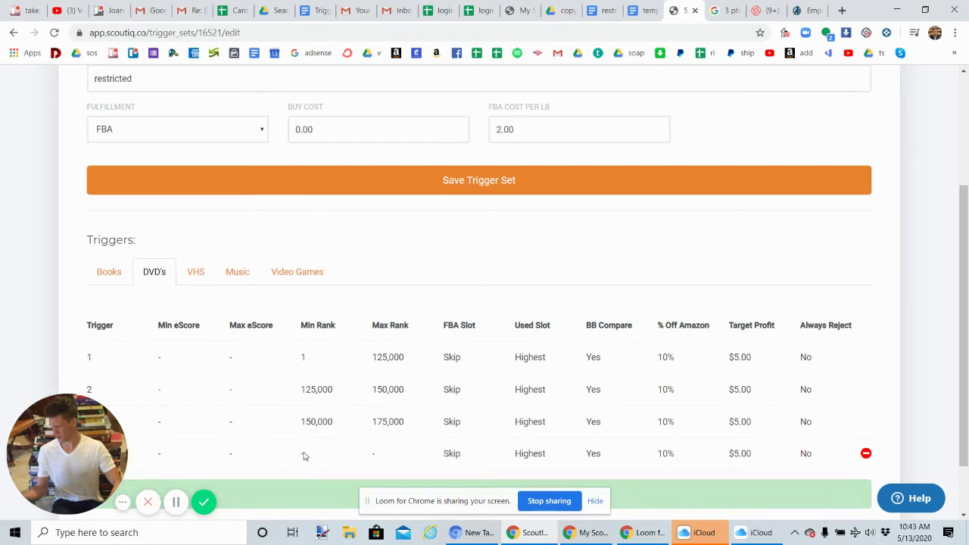
left_click(303, 453)
type("175000")
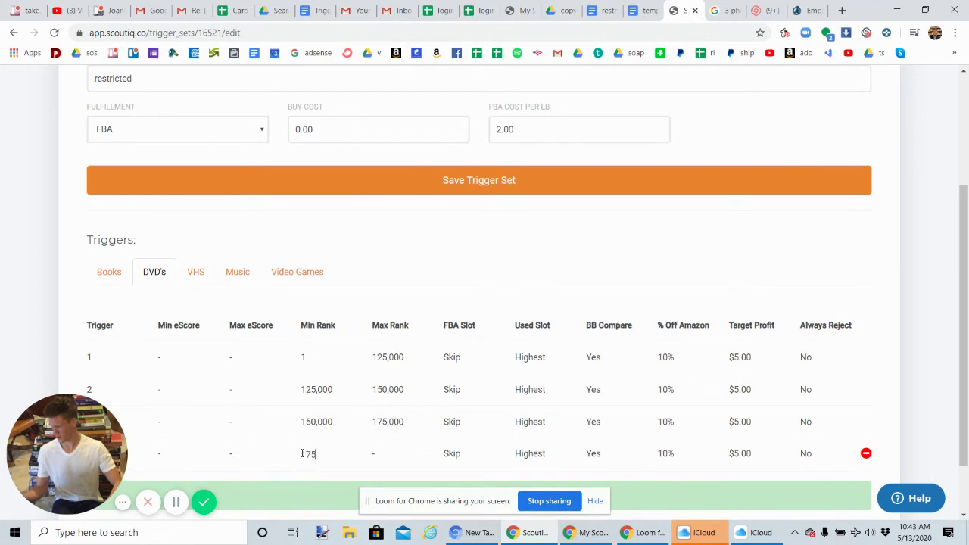
left_click(372, 454)
type("200000")
- Add a fifth DVD's trigger covering ranks 200,000 to 600,000
scroll(487, 415, "down", 1)
left_click(488, 454)
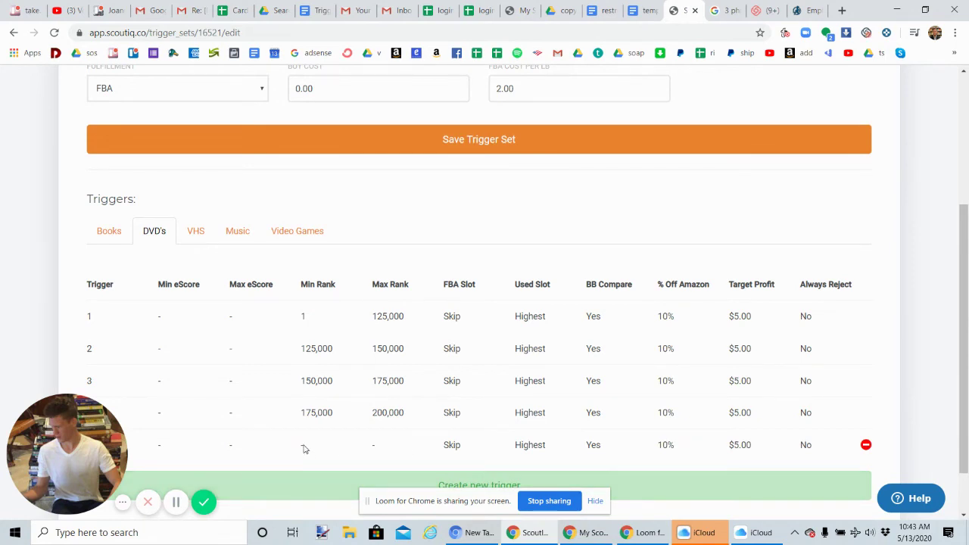
left_click(303, 448)
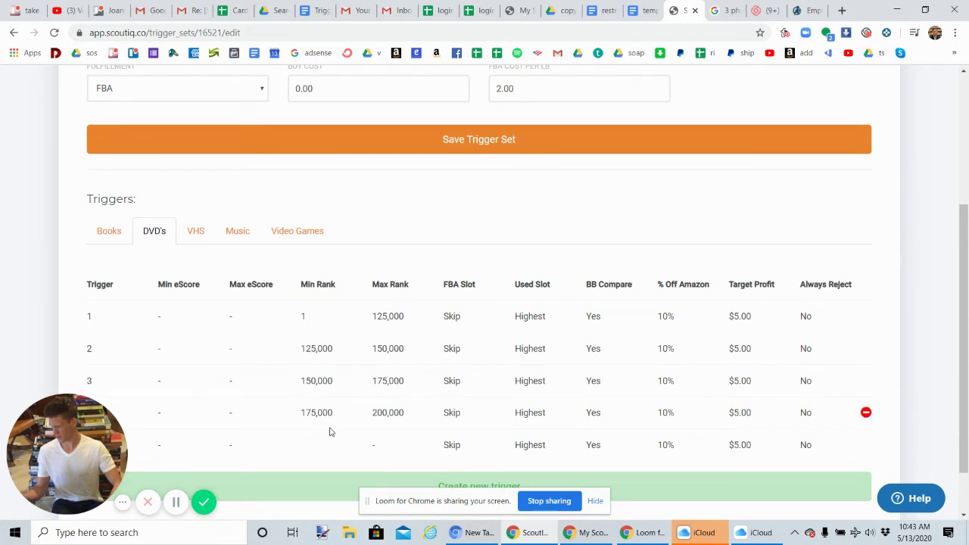
type("200")
type("000")
type("6000")
key("BackSpace")
key("BackSpace")
key("BackSpace")
key("BackSpace")
key("Tab")
type("600,0")
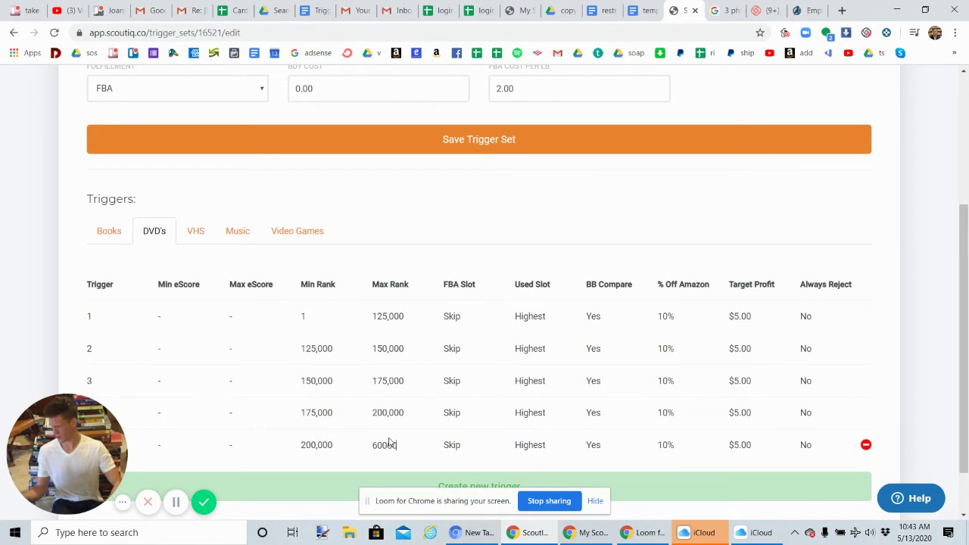
type("00")
key("Tab")
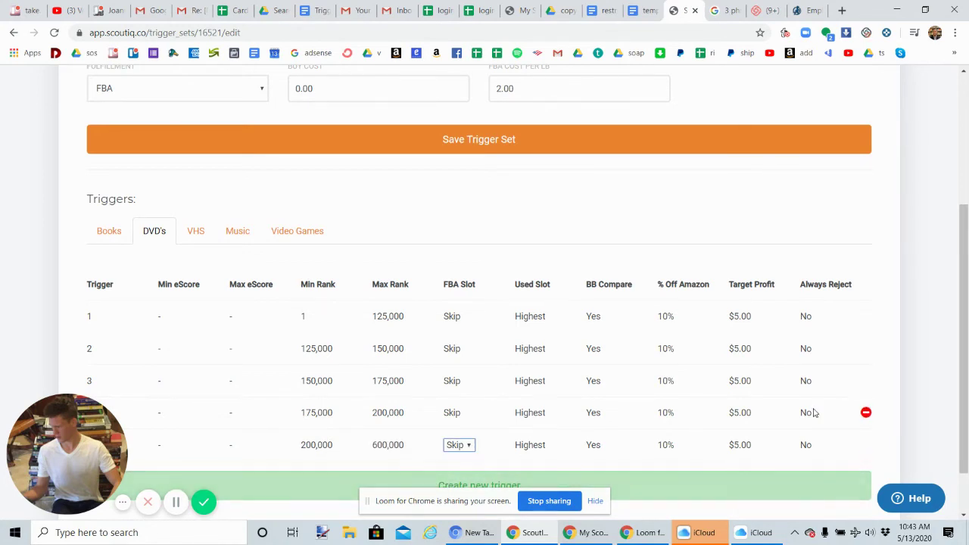
- Add a sixth DVD's trigger covering ranks 600,000 to 10,000,000
scroll(461, 383, "down", 1)
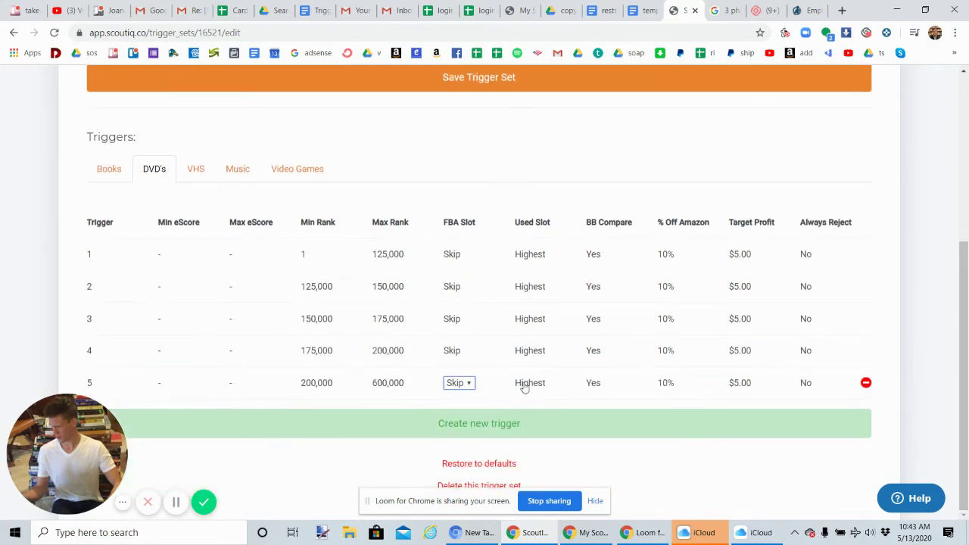
left_click(445, 436)
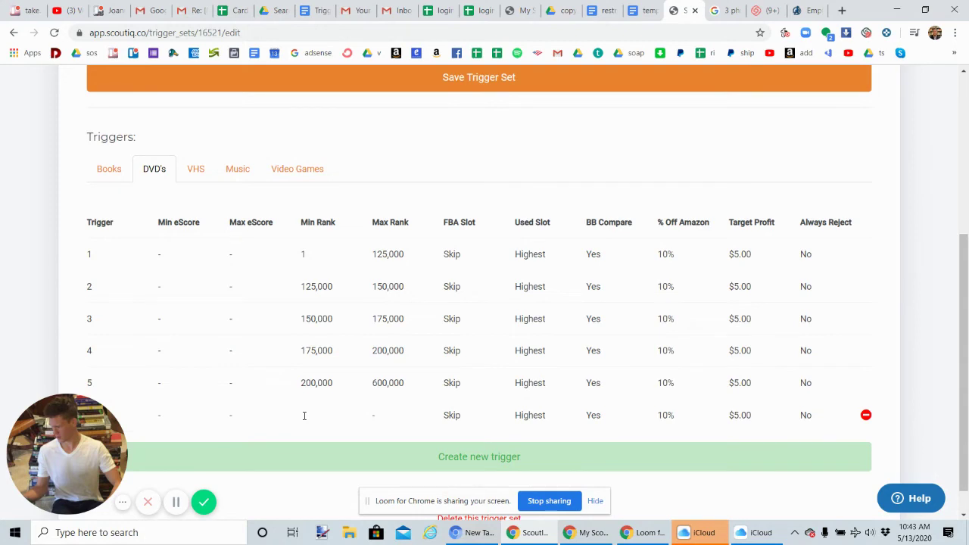
type("600000")
left_click(374, 421)
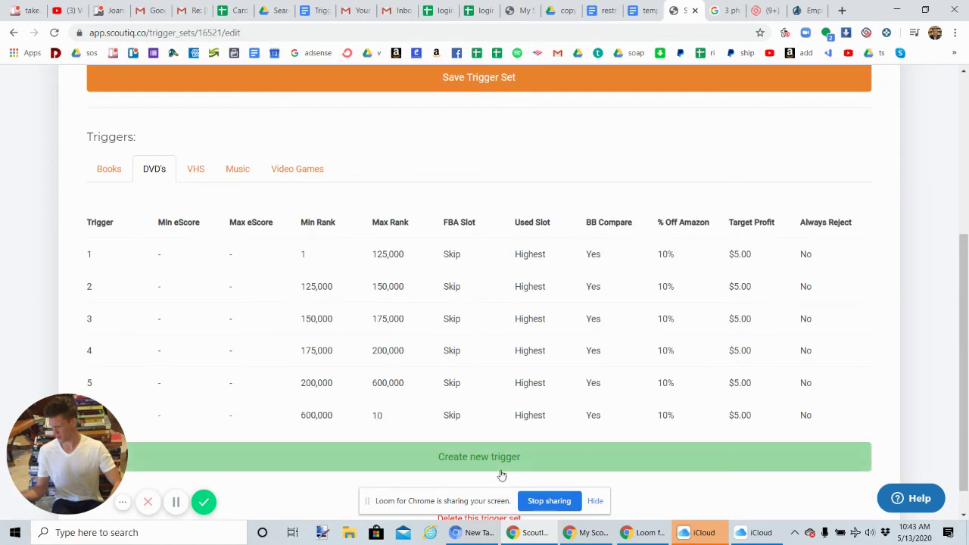
type("10,000,")
type("000000")
left_click(944, 283)
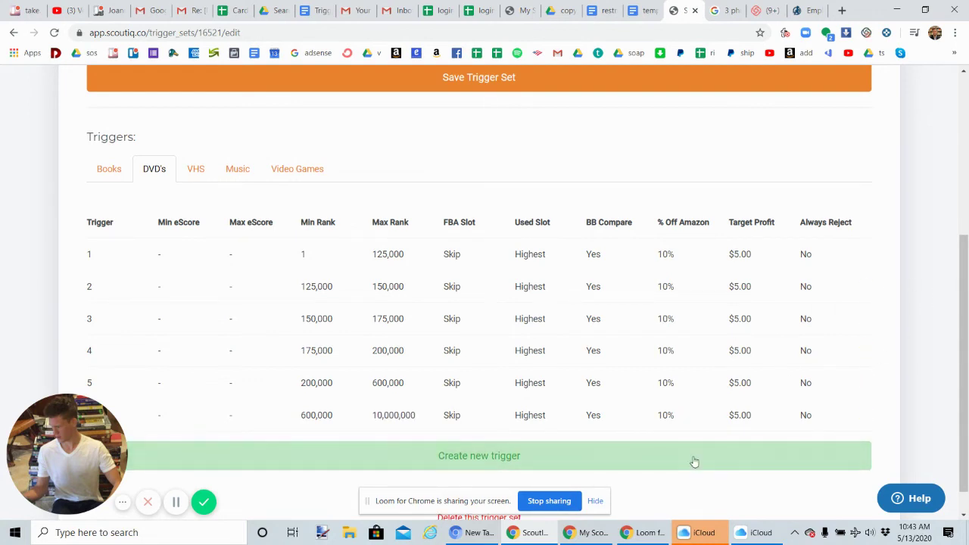
- Set the target profit of DVD's trigger 6 to $35 and that of trigger 5 to $20
left_click(742, 421)
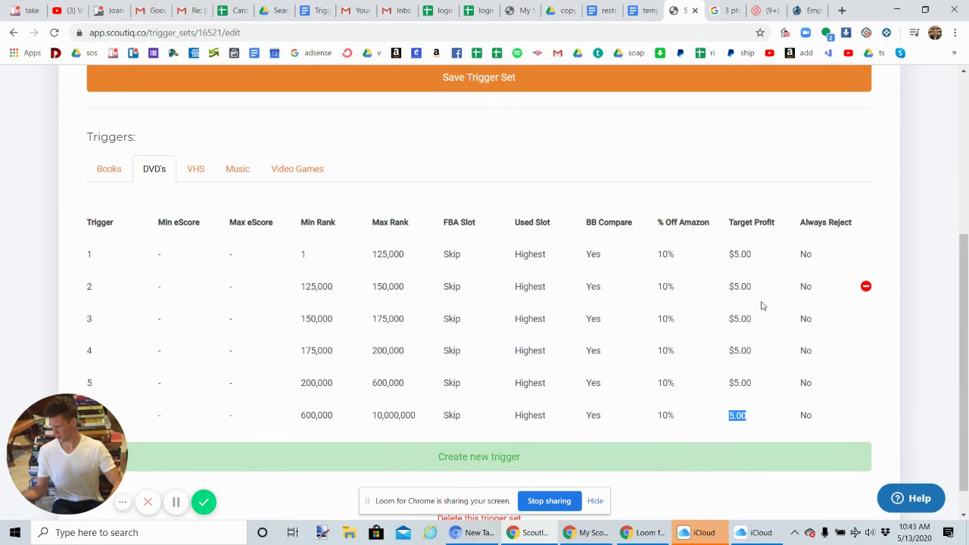
type("55")
left_click(745, 382)
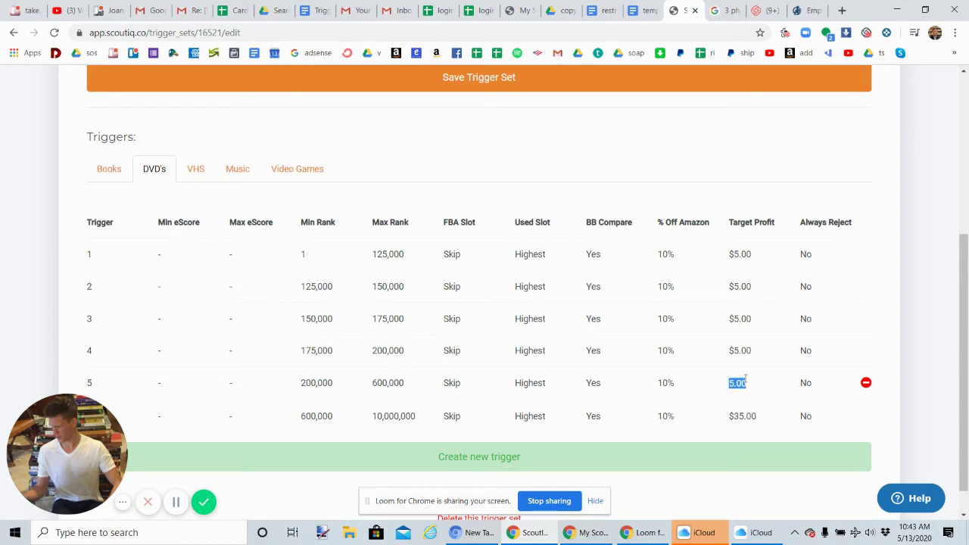
type("20")
key("Return")
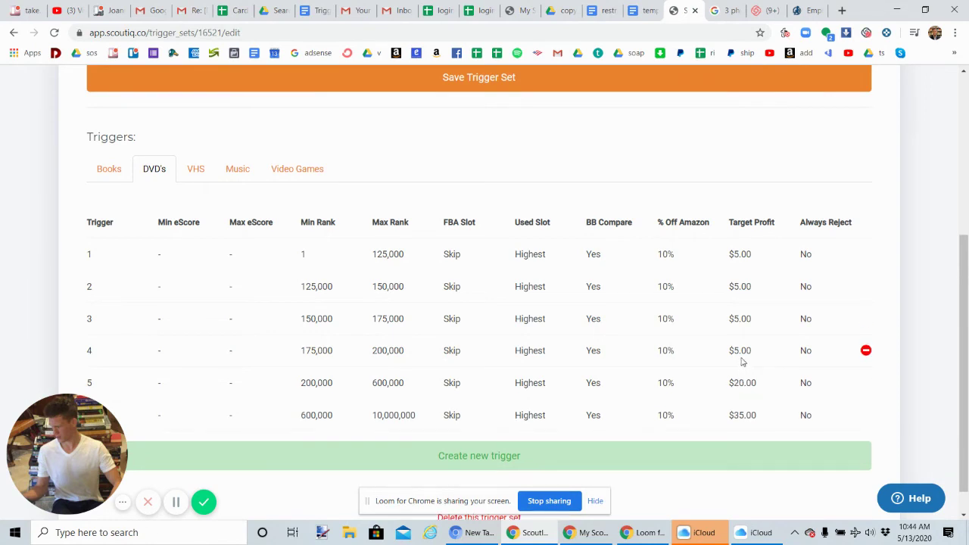
- Set the target profit of DVD's trigger 4 to $15 and that of trigger 3 to $10
left_click(741, 353)
type("10")
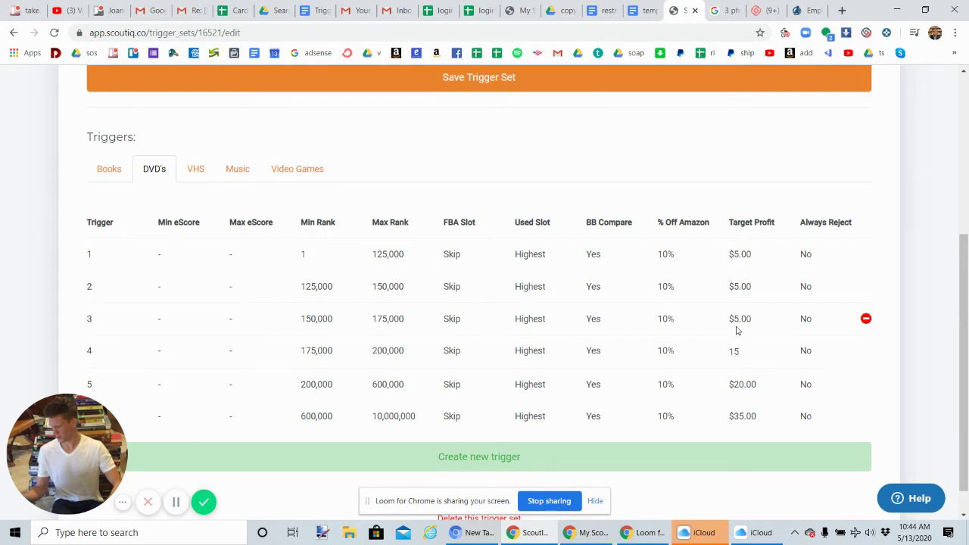
left_click(737, 323)
type("10")
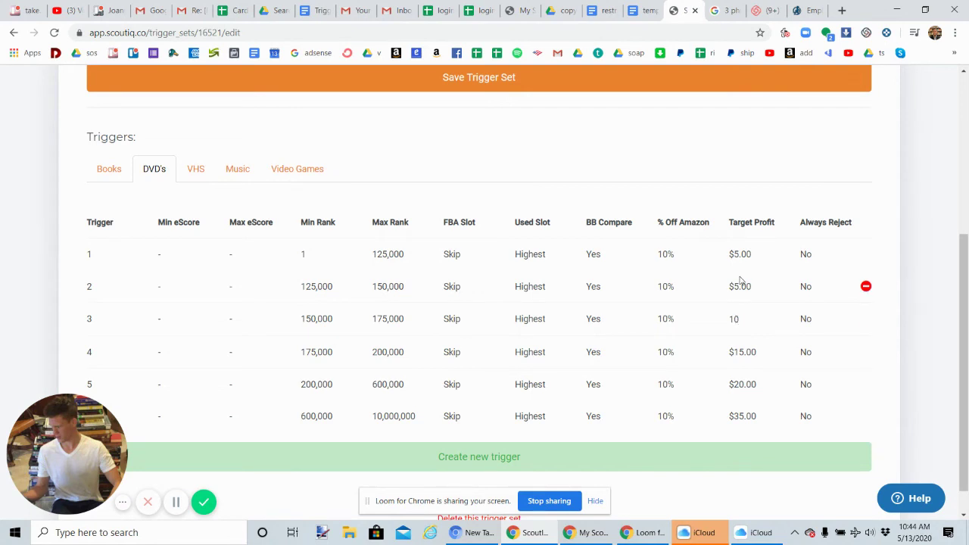
left_click(948, 292)
- Save the restricted trigger set with its new DVD's, Music and Video Games triggers
scroll(950, 295, "down", 1)
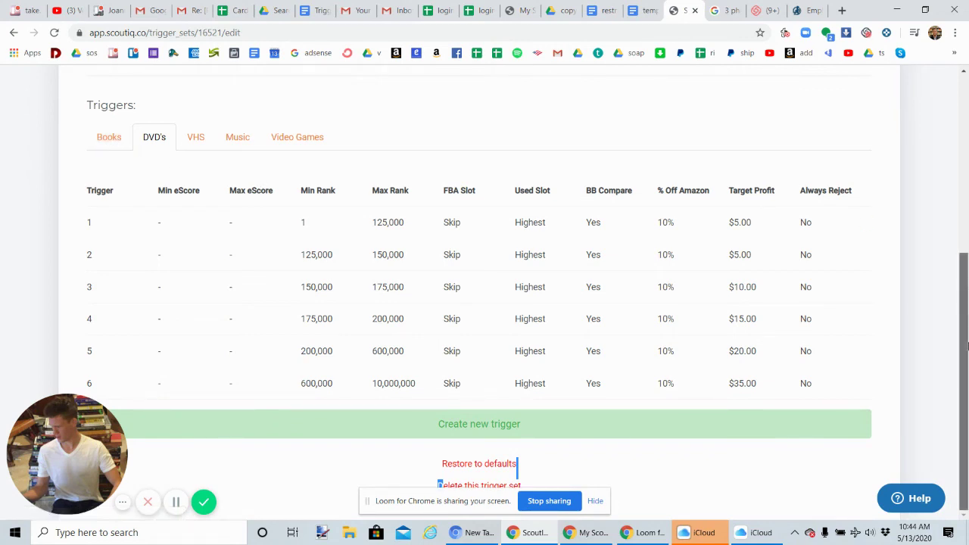
left_click_drag(967, 346, 967, 214)
left_click(532, 270)
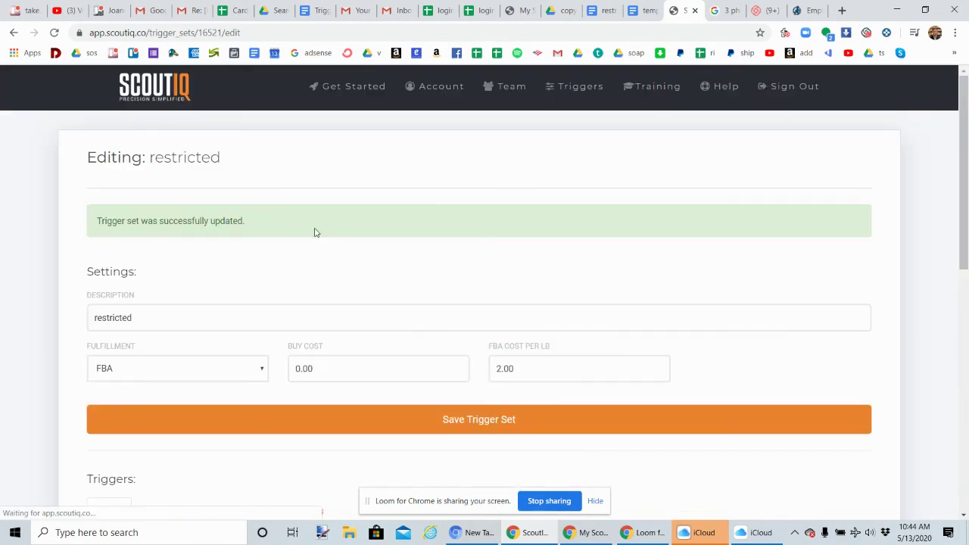
left_click_drag(967, 219, 968, 322)
left_click_drag(967, 269, 967, 167)
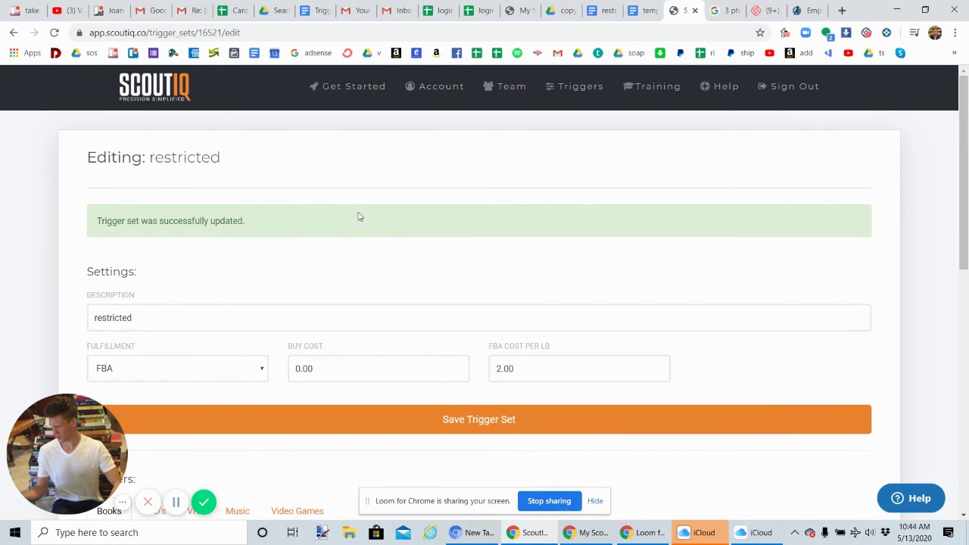
left_click_drag(965, 207, 966, 340)
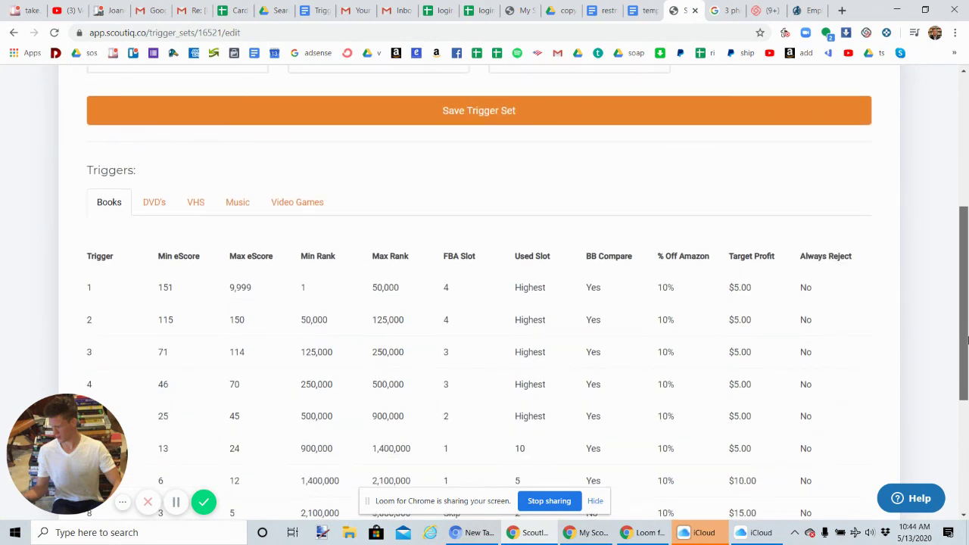